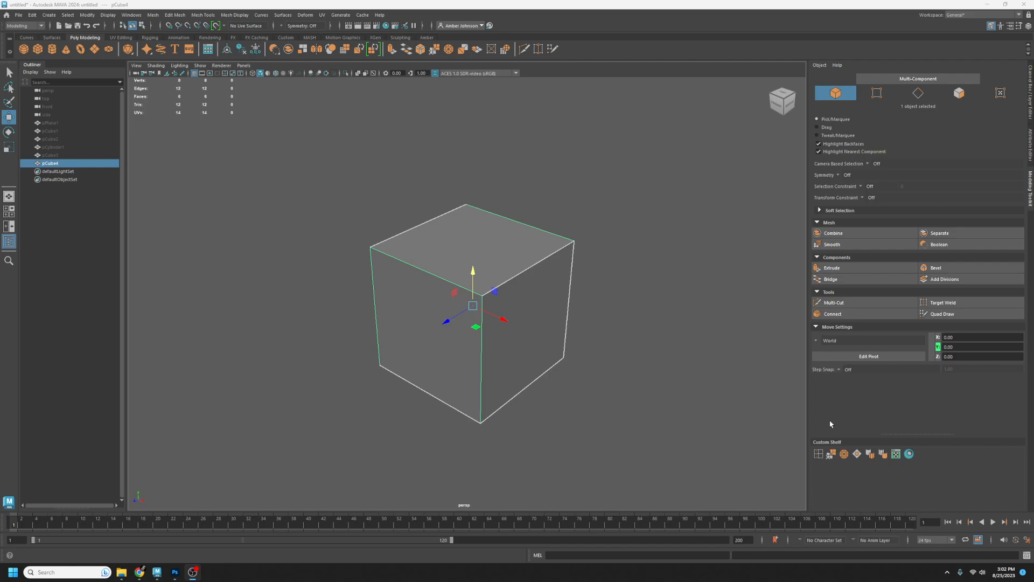
Switch to Photoshop to view the reference image of the checkered cube being unfolded, and return to Maya.
mouse_move(155, 577)
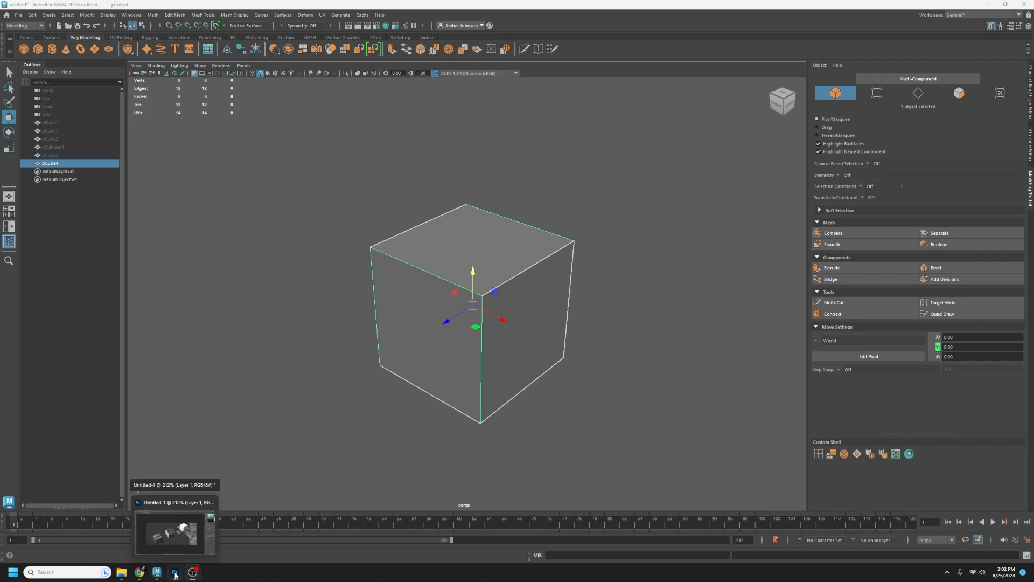
click(175, 575)
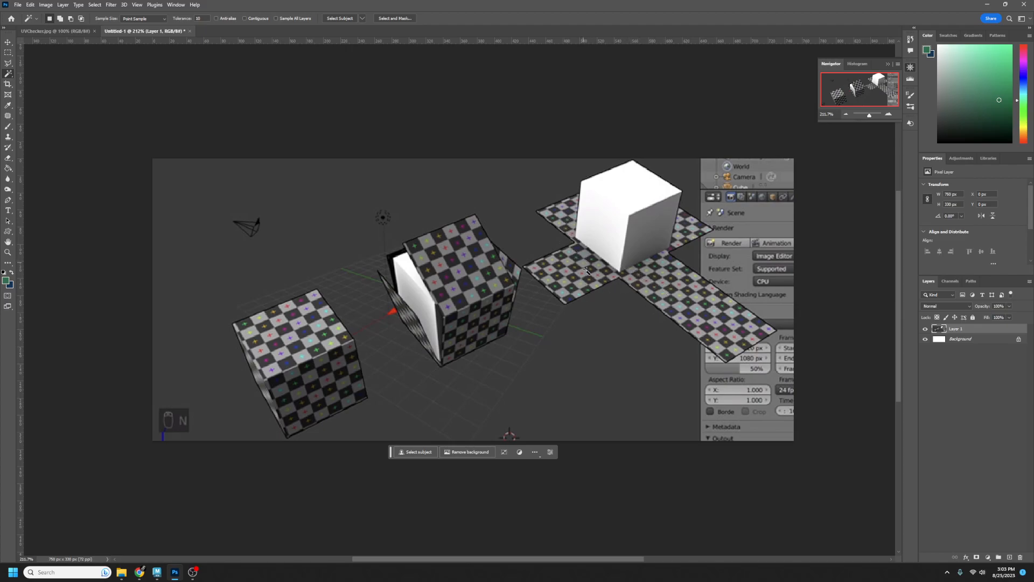
mouse_move(158, 574)
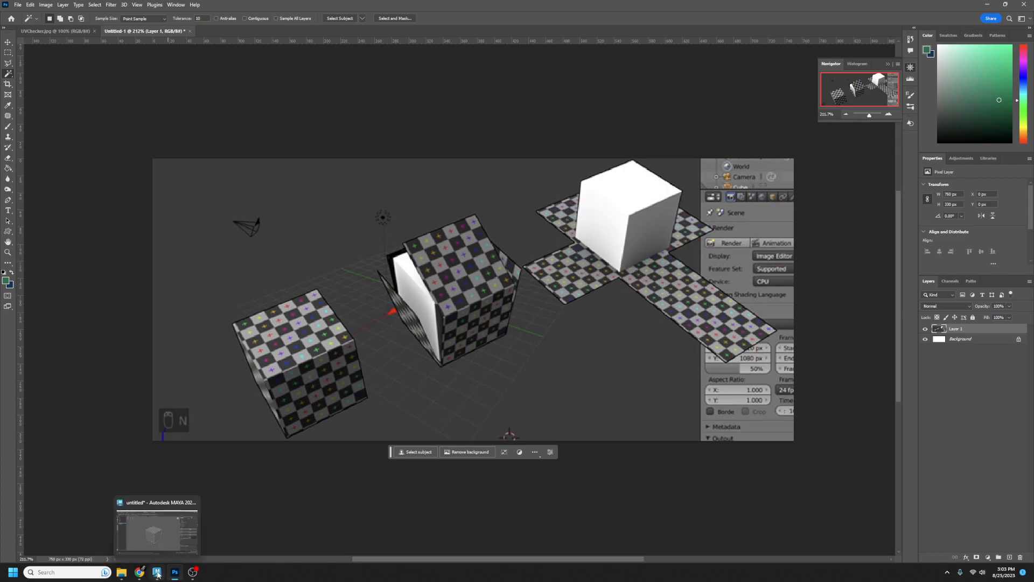
click(157, 551)
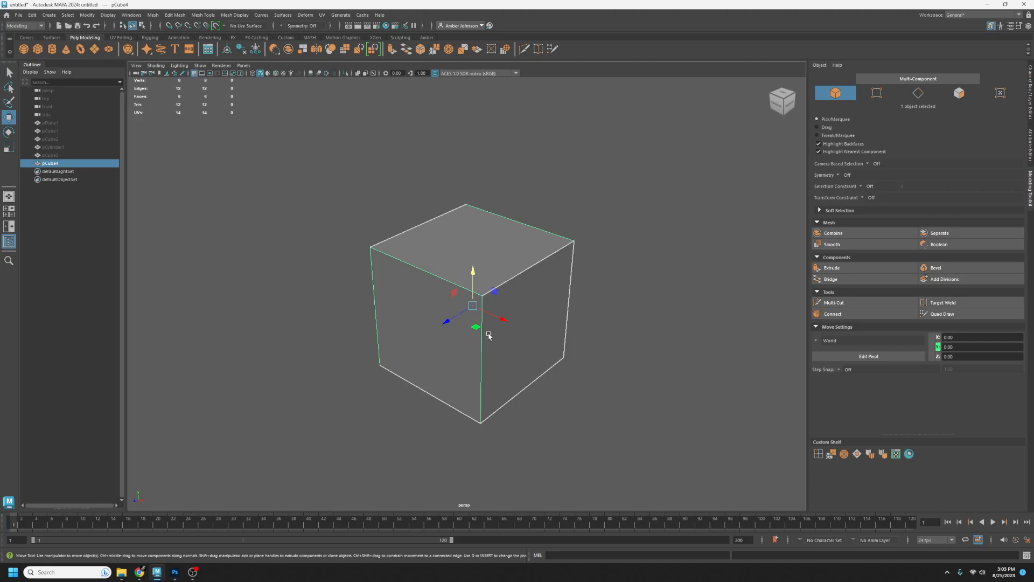
Open the UV Editor for the selected cube and compare its UV layout with the unfolded cube image in Photoshop.
click(323, 15)
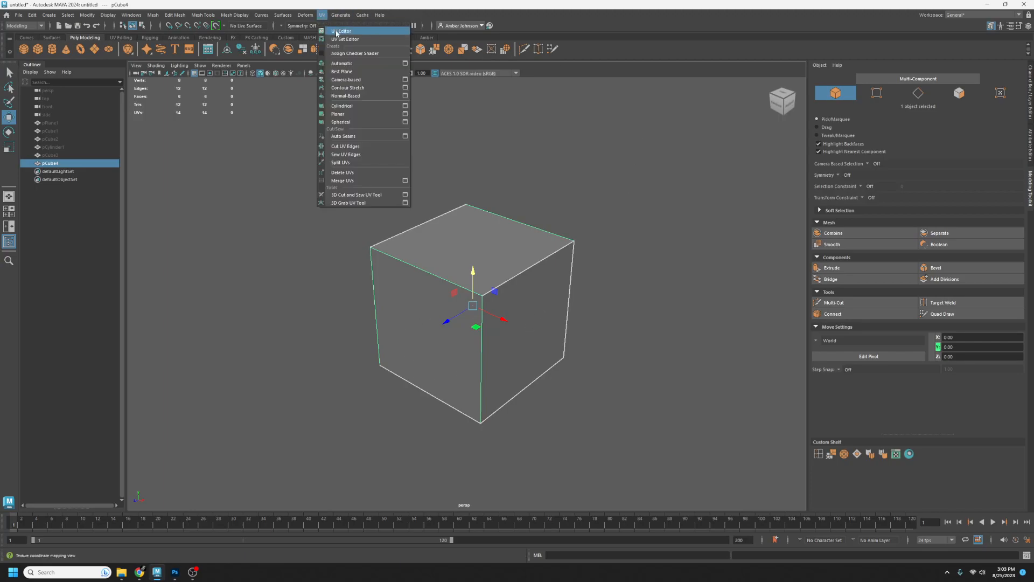
click(342, 31)
drag(964, 59, 660, 54)
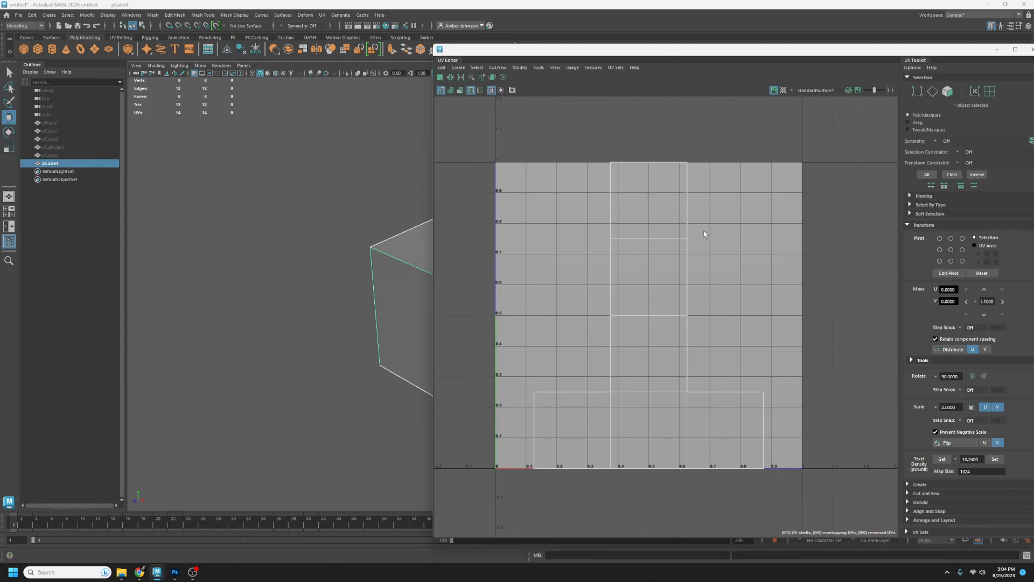
click(175, 572)
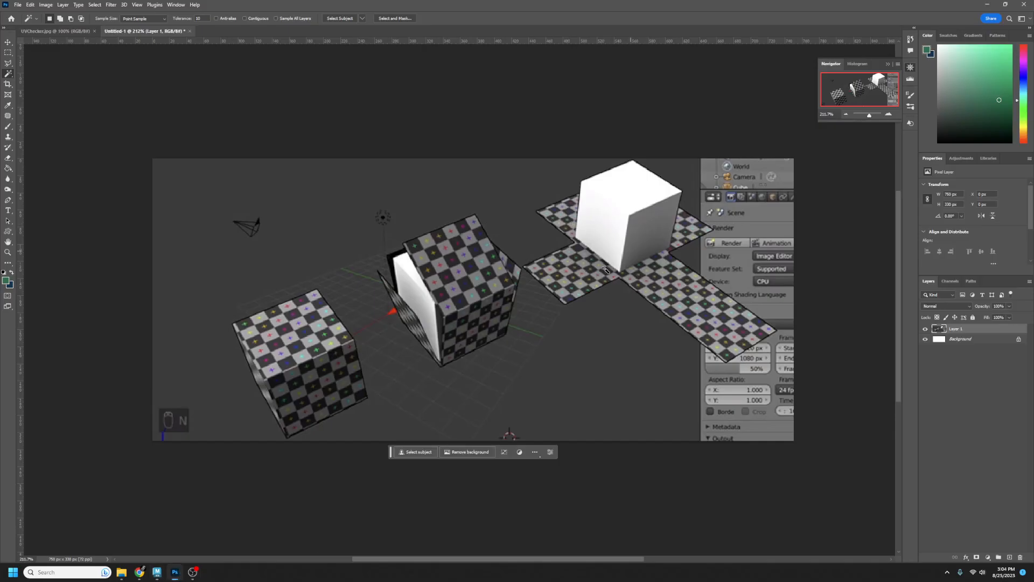
click(987, 4)
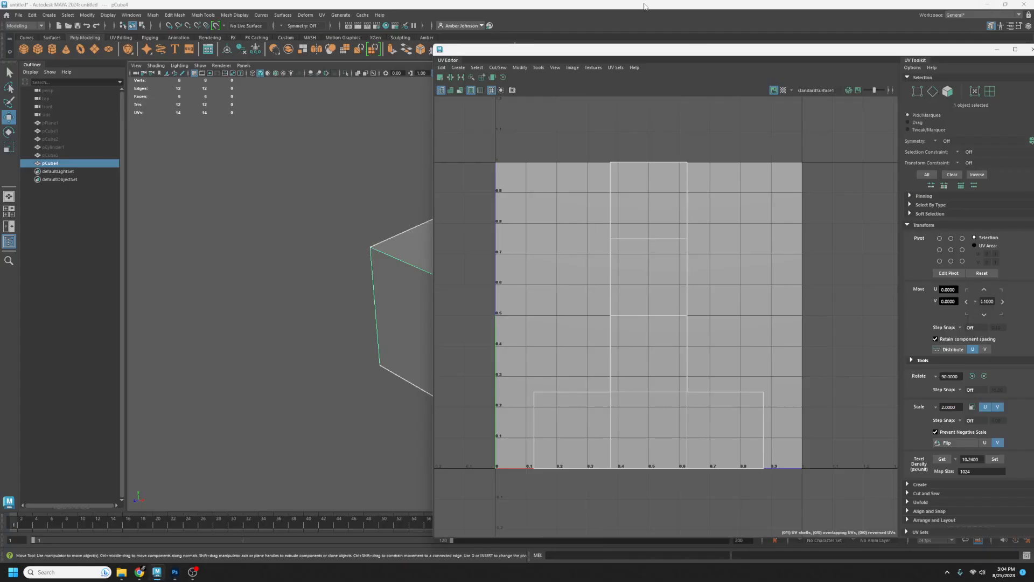
Move and narrow the UV Editor window so that the cube stays fully visible beside it.
drag(630, 51, 577, 61)
click(895, 101)
mouse_move(806, 64)
mouse_down()
mouse_move(935, 70)
mouse_move(334, 69)
mouse_move(940, 61)
mouse_move(811, 57)
mouse_up()
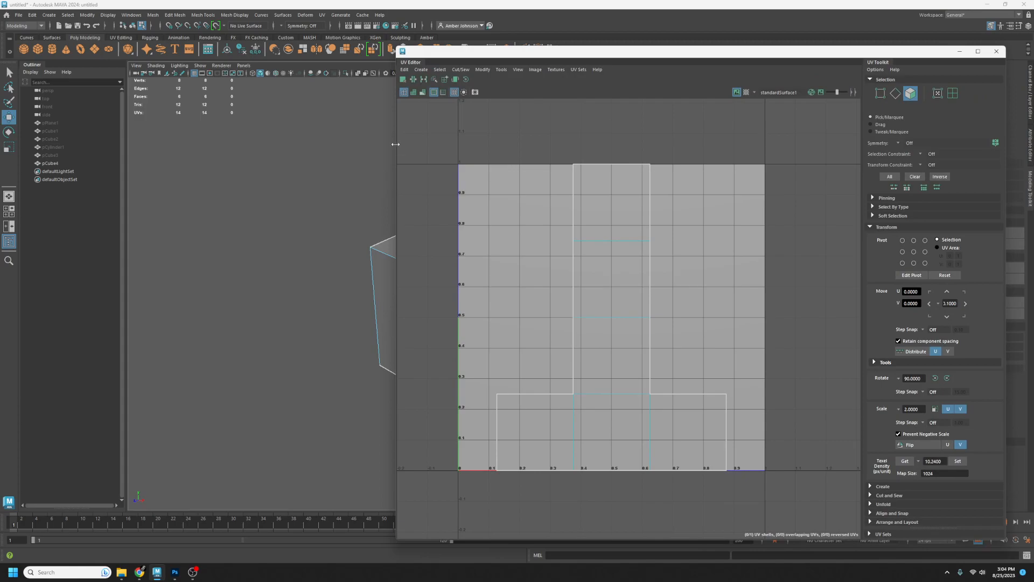
drag(395, 135, 523, 135)
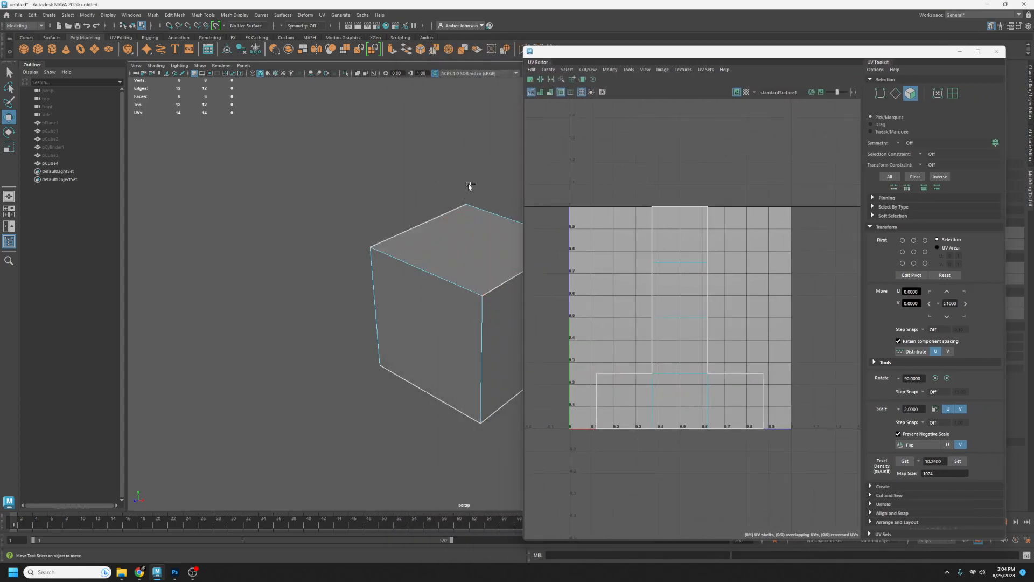
alt+middle_drag(469, 189, 375, 176)
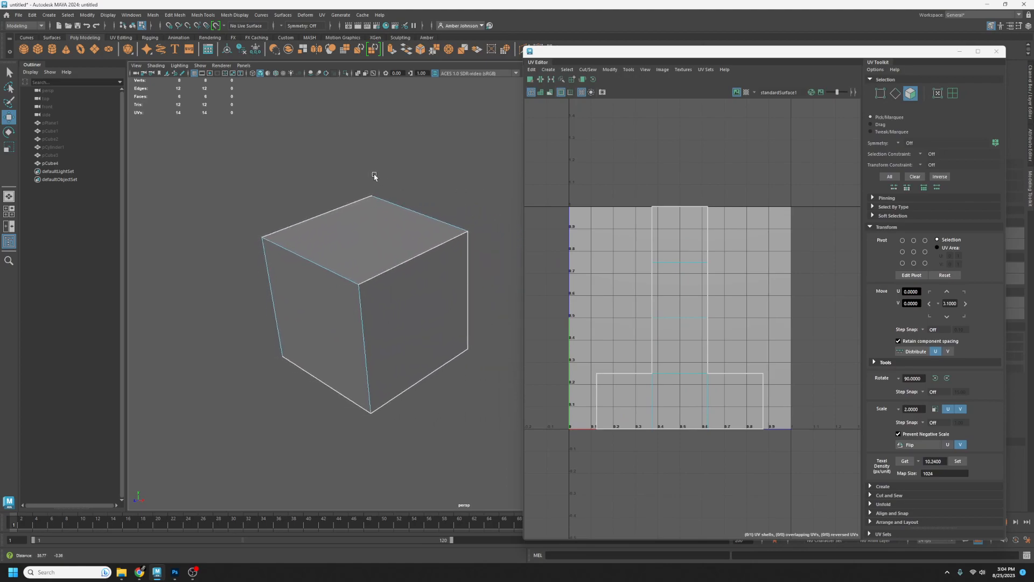
Select the cube's whole UV shell and shift it slightly to about U 0.495, V 0.504.
click(377, 221)
click(952, 93)
click(666, 311)
mouse_move(681, 318)
mouse_down()
mouse_move(707, 317)
mouse_move(647, 278)
mouse_move(668, 253)
mouse_move(646, 298)
mouse_move(681, 314)
mouse_up()
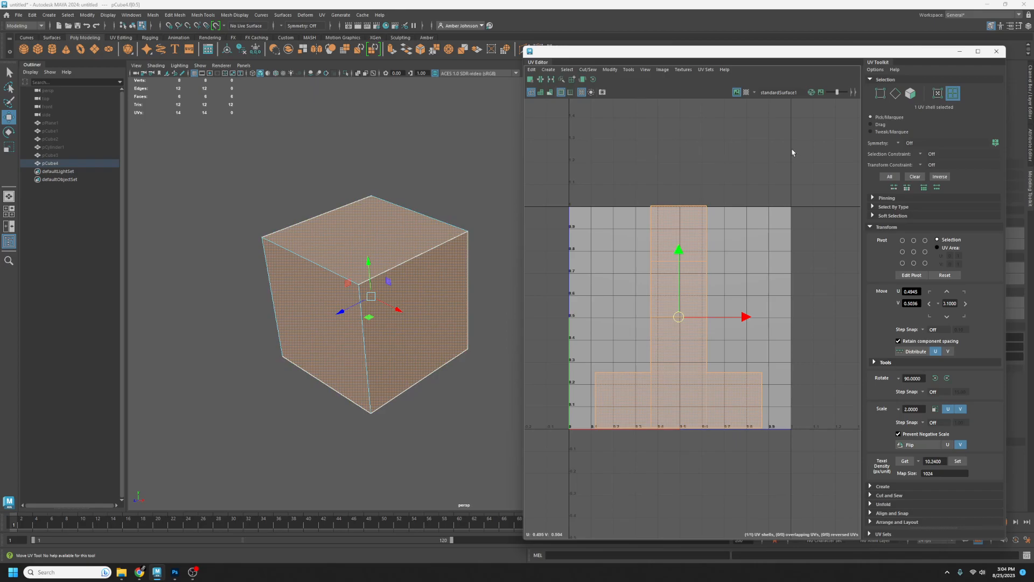
Turn on the checker map in the UV Editor and nudge the cube's UV shell to about U 0.491, V 0.495.
click(745, 93)
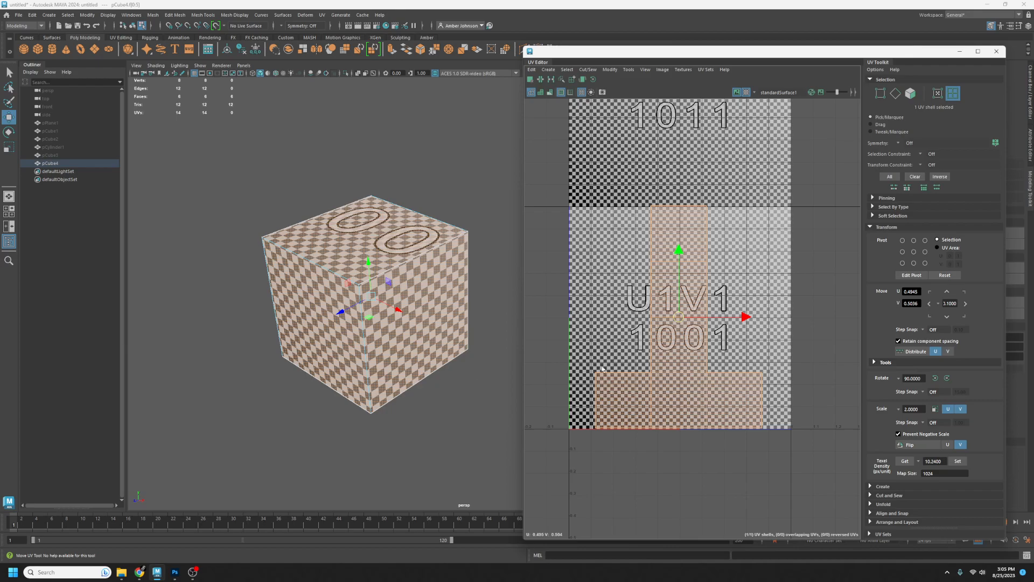
mouse_move(678, 319)
mouse_down()
mouse_move(698, 322)
mouse_move(662, 325)
mouse_move(693, 299)
mouse_move(651, 315)
mouse_move(666, 284)
mouse_move(723, 314)
mouse_move(620, 282)
mouse_move(704, 284)
mouse_move(660, 323)
mouse_move(663, 282)
mouse_move(693, 303)
mouse_move(629, 340)
mouse_move(694, 312)
mouse_move(678, 324)
mouse_up()
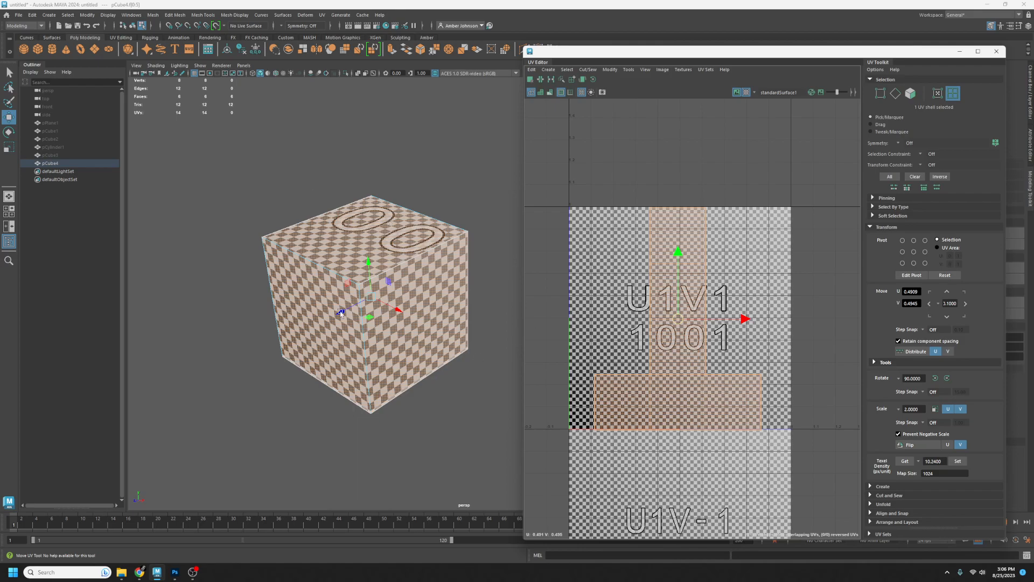
scroll(360, 243, up, 3)
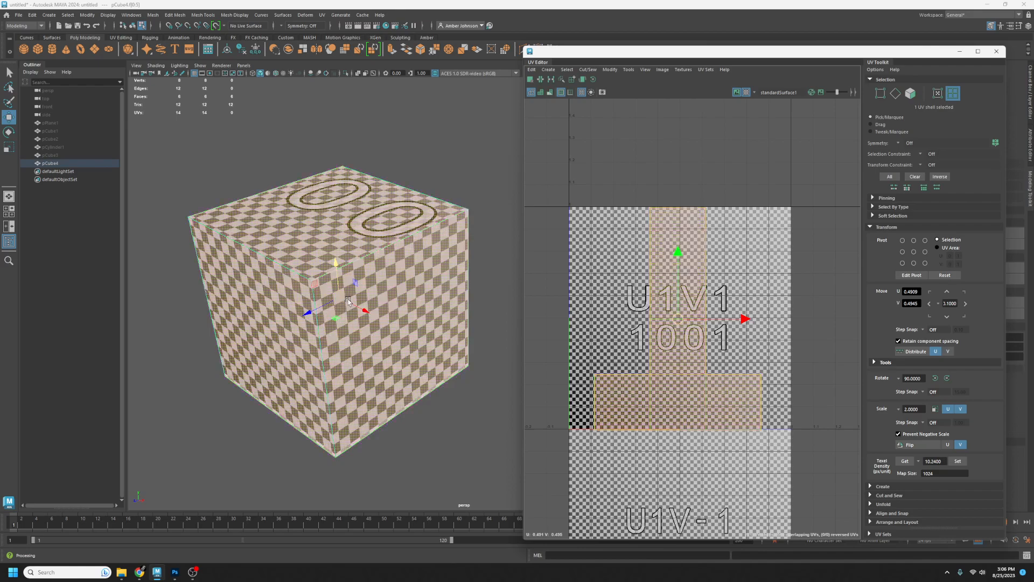
Close the UV Editor and hide the object pCube4.
click(139, 572)
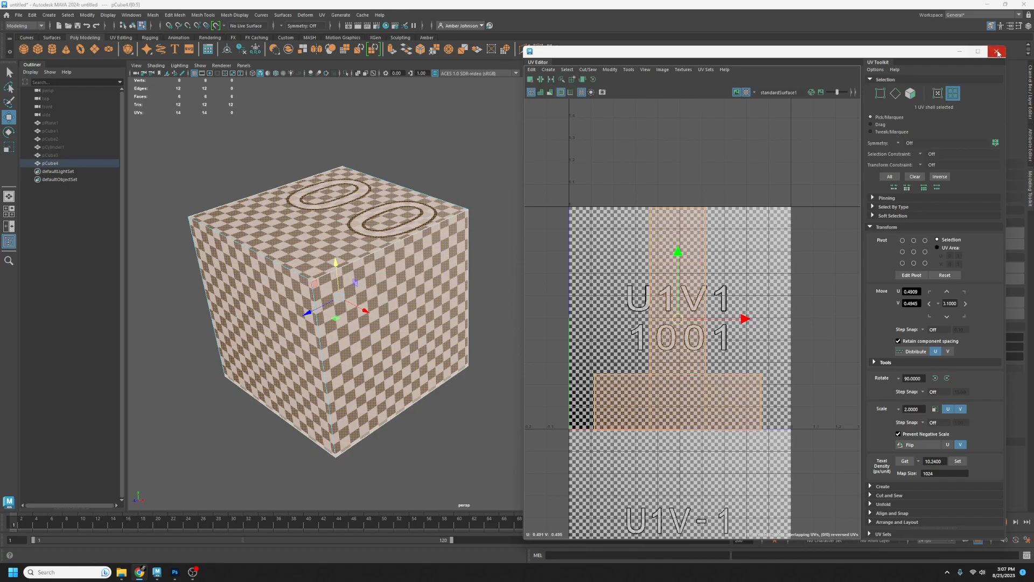
click(996, 51)
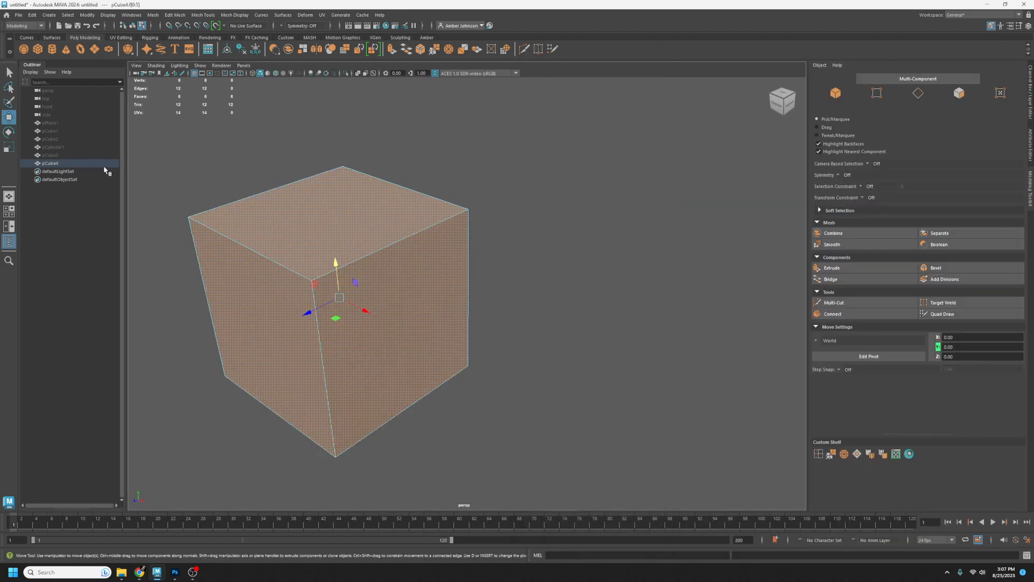
key(h)
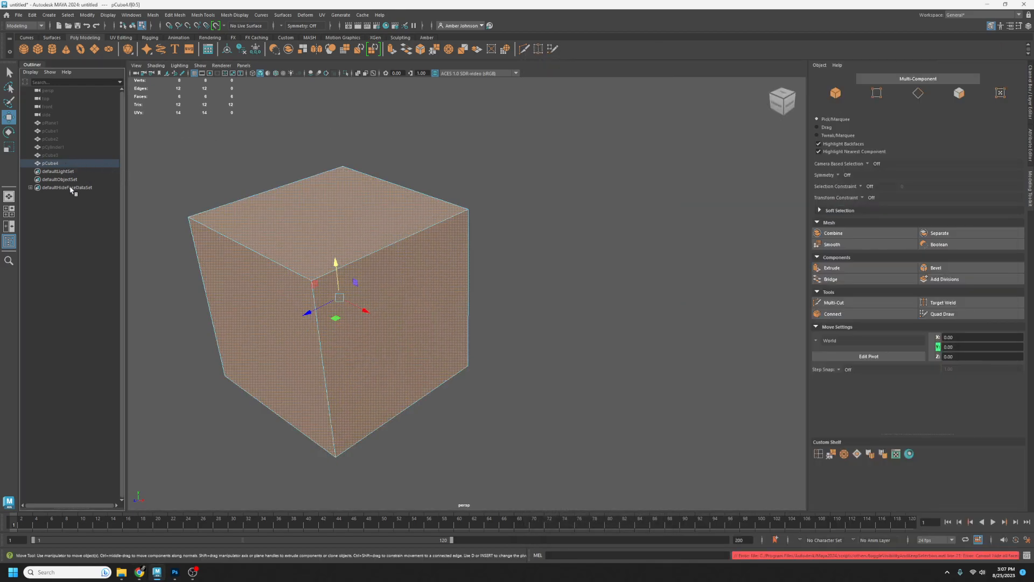
key(ctrl+z)
click(50, 156)
click(50, 164)
key(h)
Unhide the room objects pPlane1, pCube1, pCube2, pCylinder1 and pCube3.
click(57, 124)
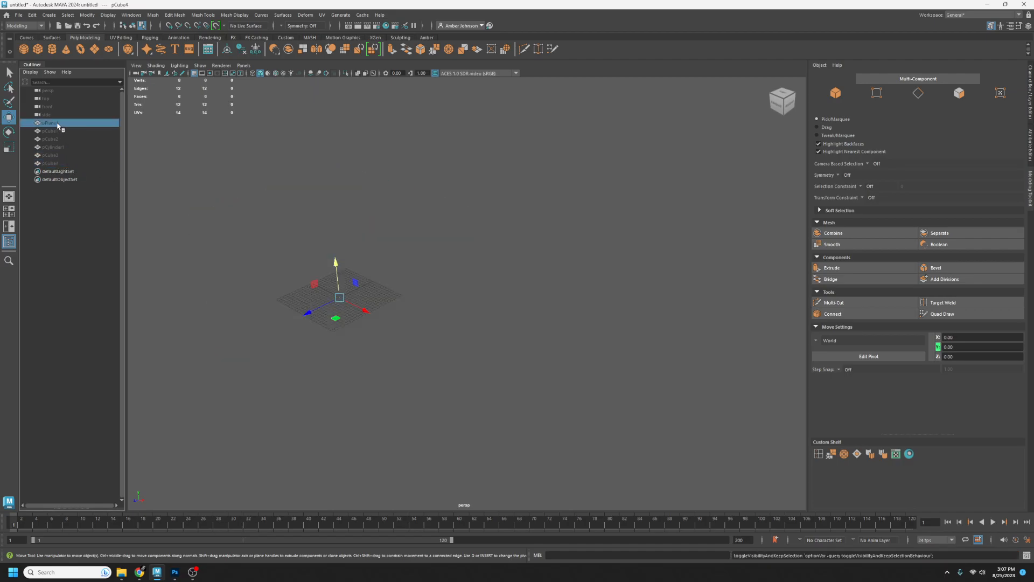
shift+click(54, 156)
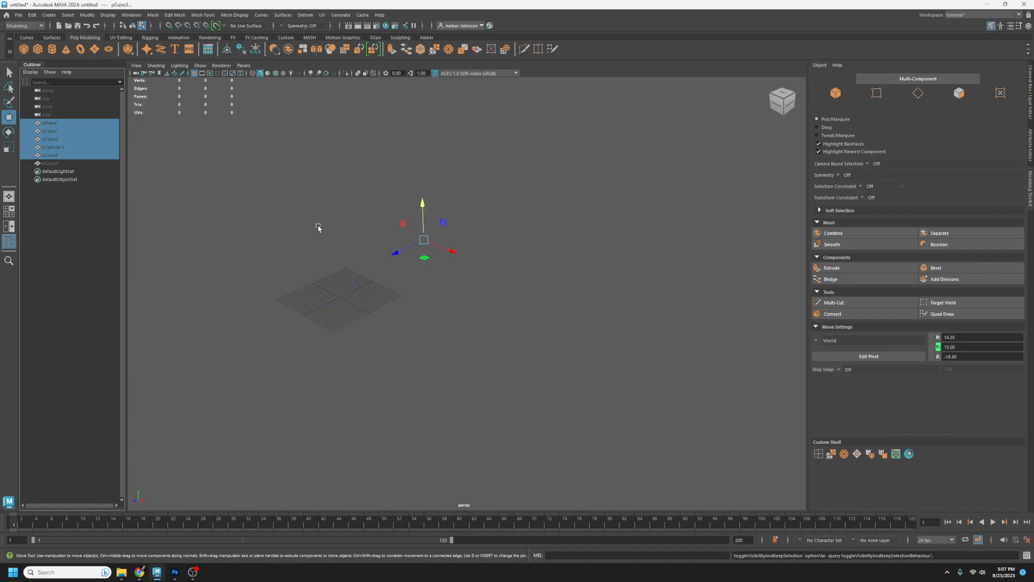
key(shift+h)
key(f)
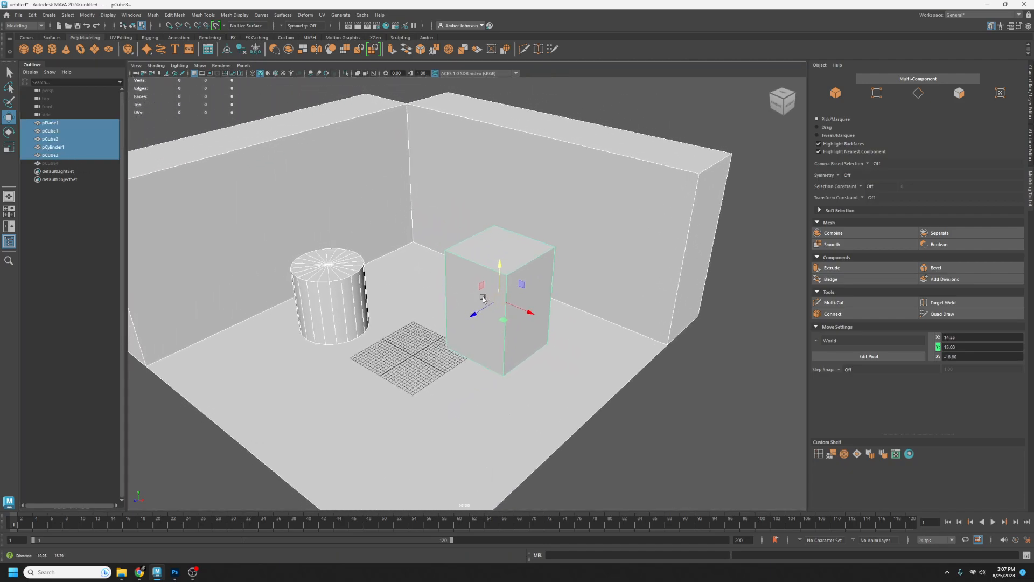
Switch to Photoshop to view the numbered checker image UVChecker.jpg, and return to Maya.
click(170, 578)
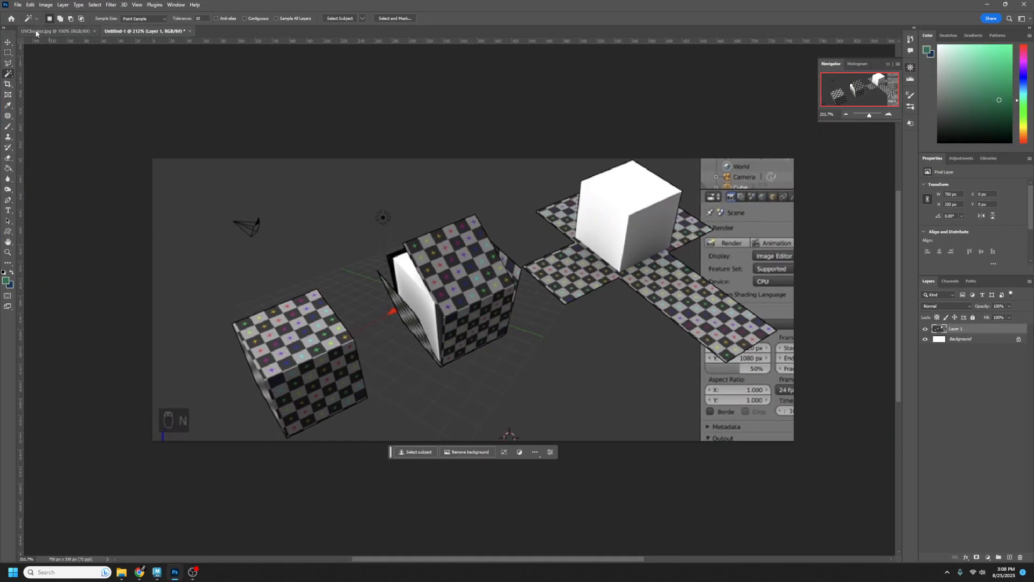
click(55, 31)
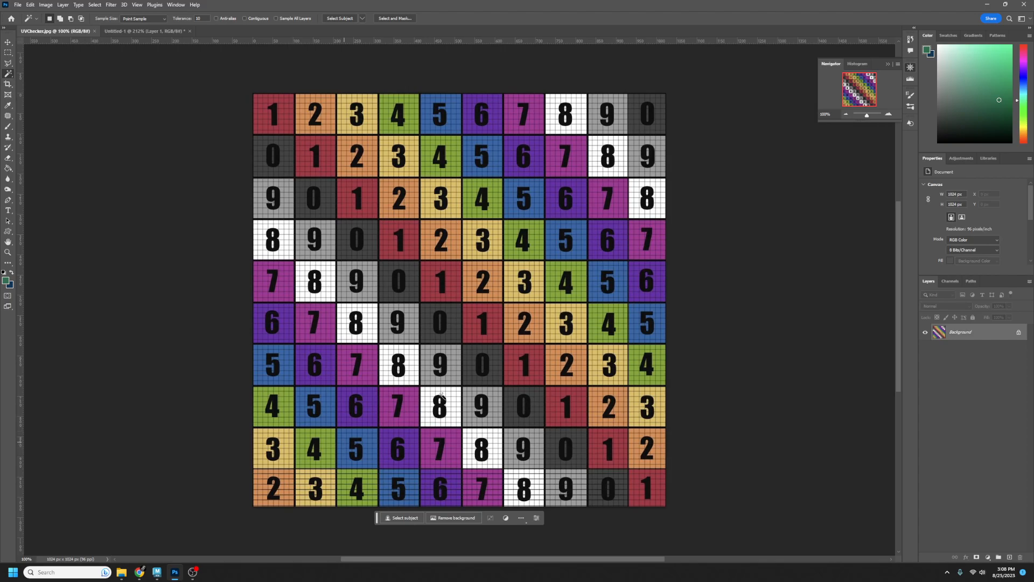
click(987, 5)
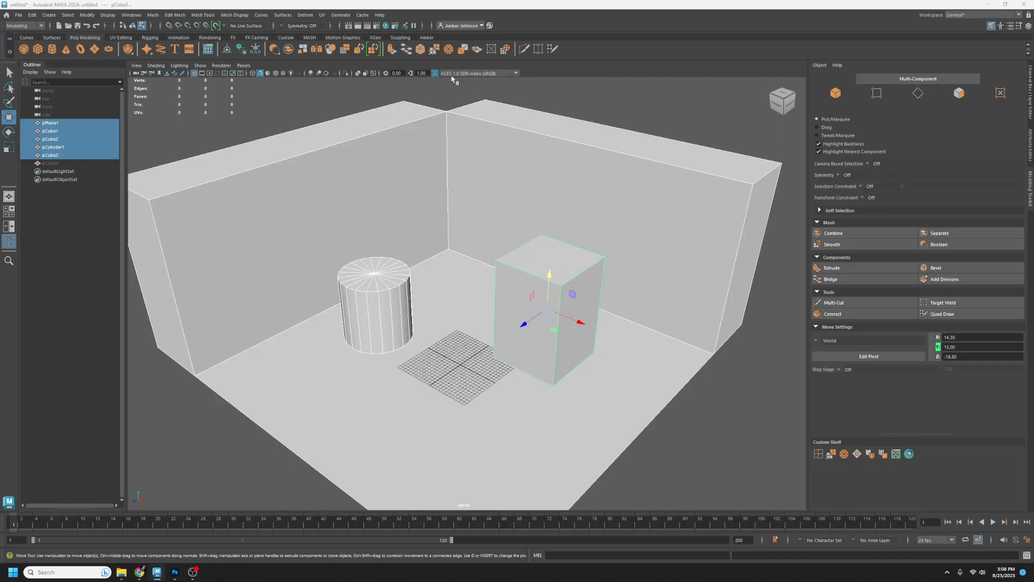
Turn on textured display in the viewport and compare the room's texture with UVChecker.jpg in Photoshop.
click(268, 74)
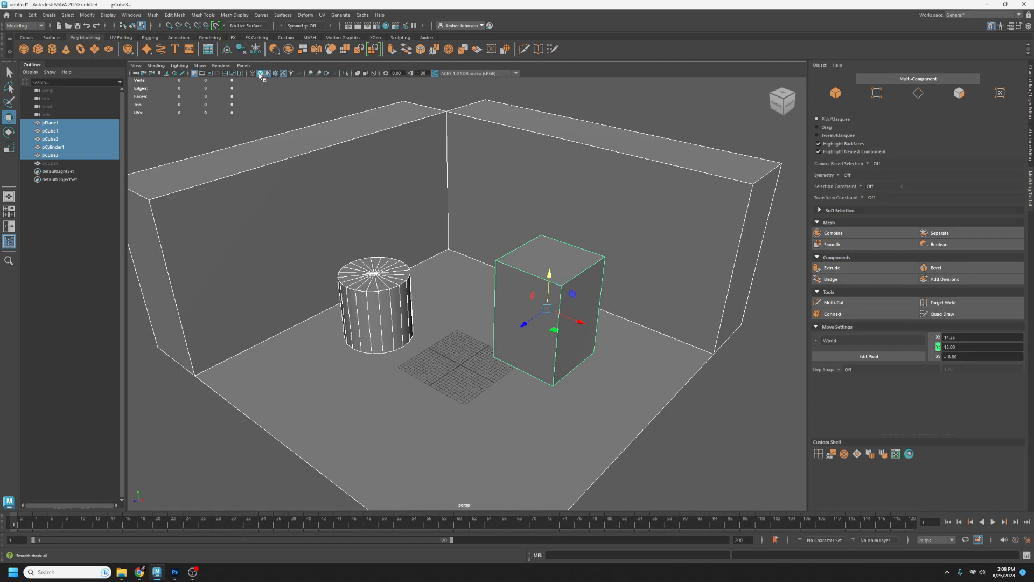
click(260, 73)
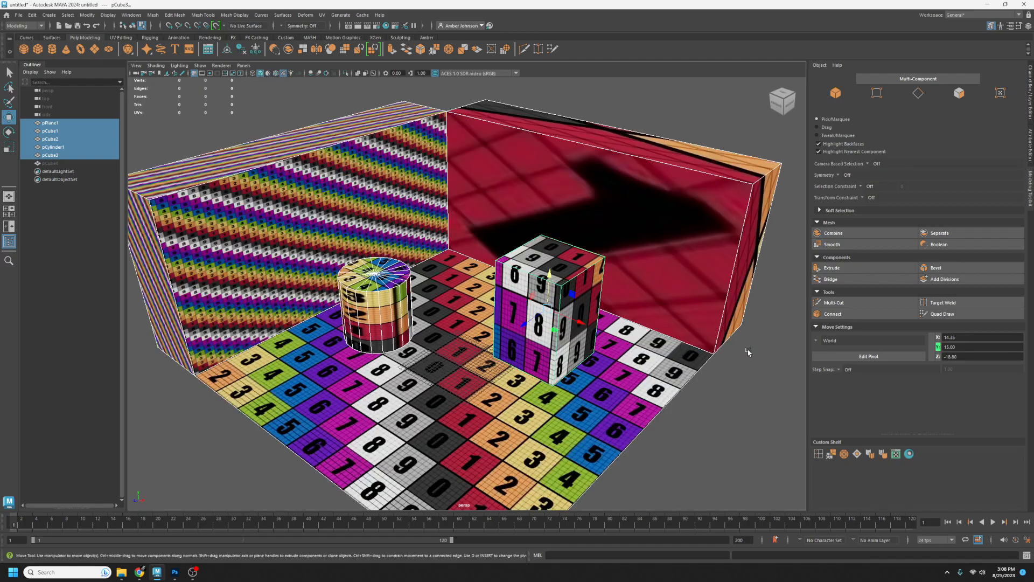
click(174, 574)
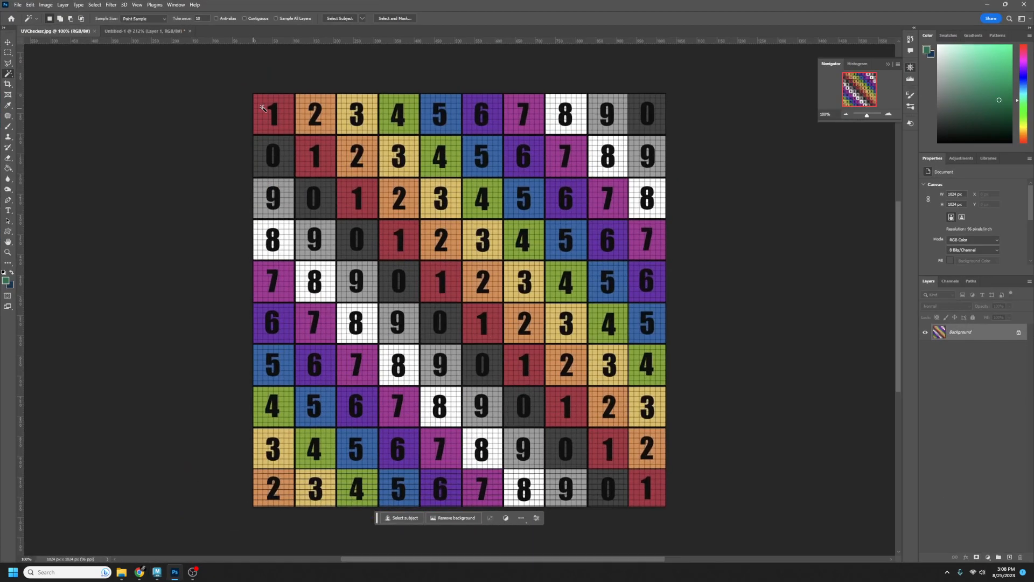
click(989, 6)
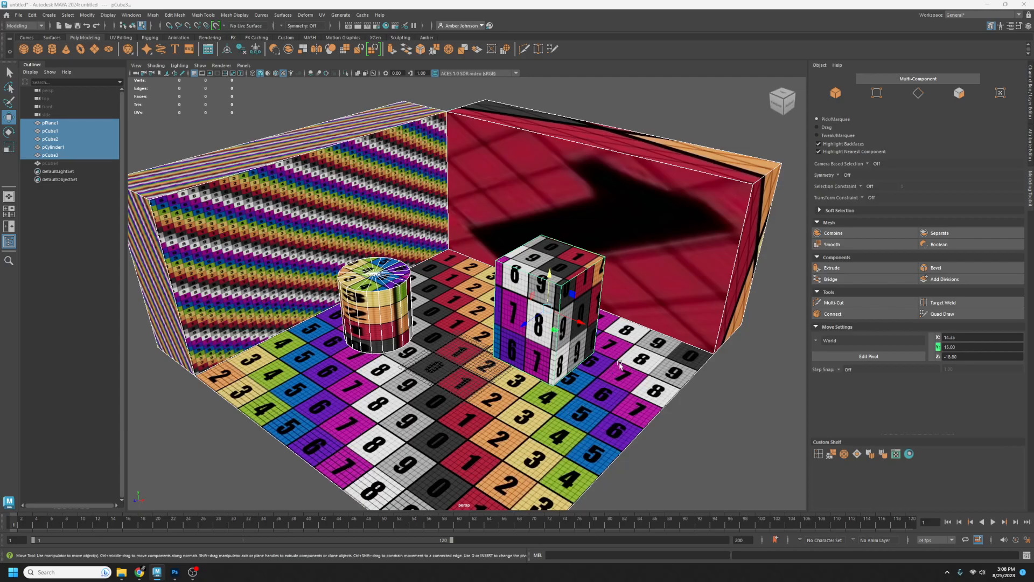
Examine the numbered checker texture on the floor, cylinder and box from several angles, and clear the object selection.
alt+middle_drag(579, 391, 581, 312)
alt+drag(471, 345, 489, 350)
alt+middle_drag(489, 347, 539, 418)
alt+drag(537, 417, 510, 393)
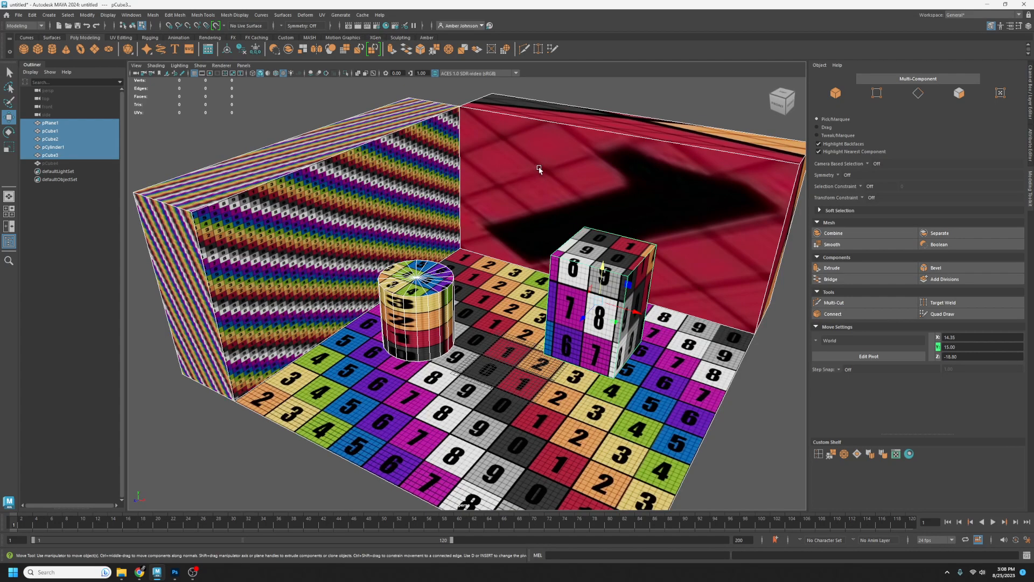
alt+drag(533, 381, 577, 417)
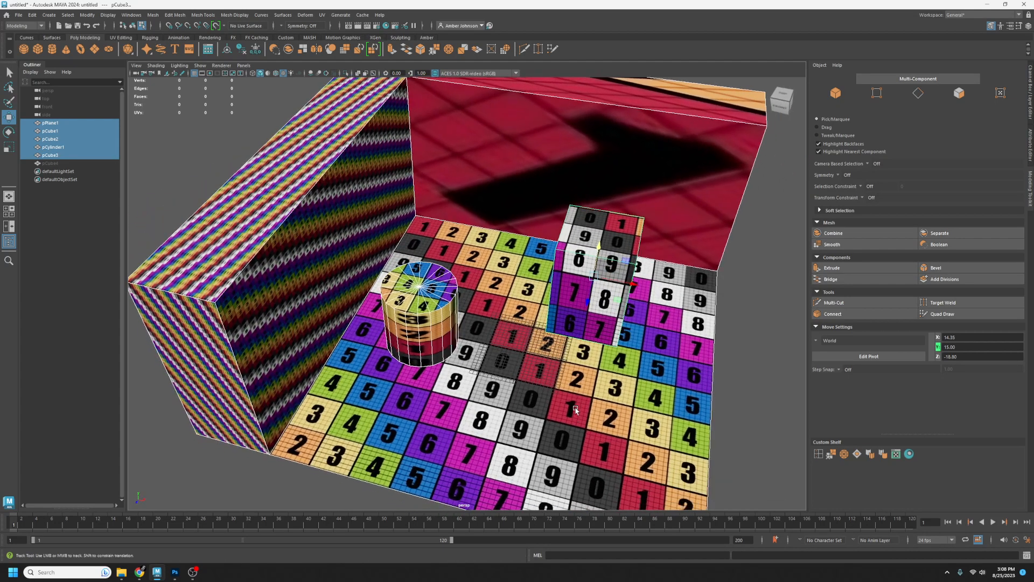
alt+middle_drag(577, 417, 560, 356)
right_drag(571, 340, 577, 353)
click(755, 347)
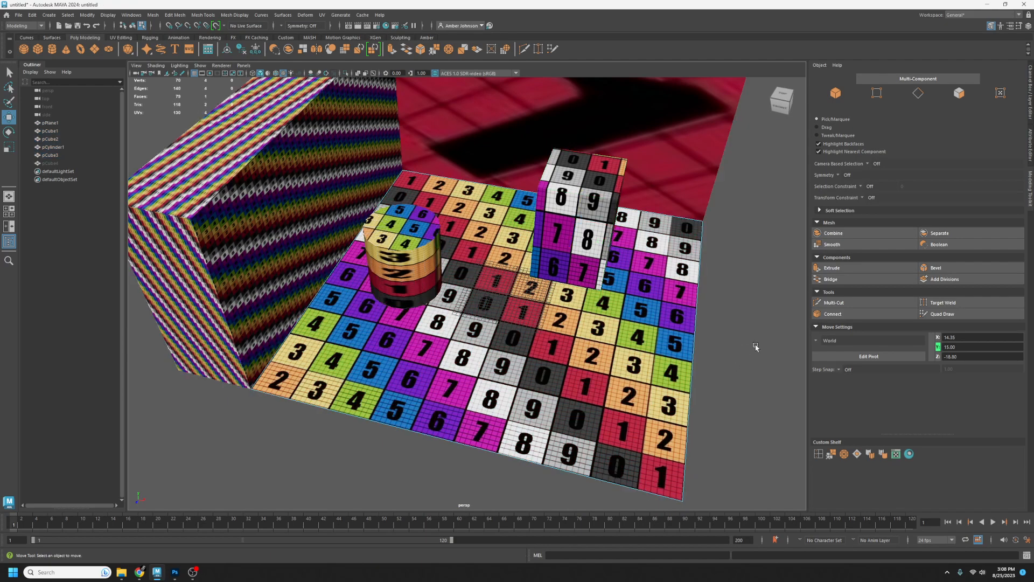
Select the red-textured wall and inspect the checker's scale on both walls against the floor.
alt+drag(765, 370, 369, 232)
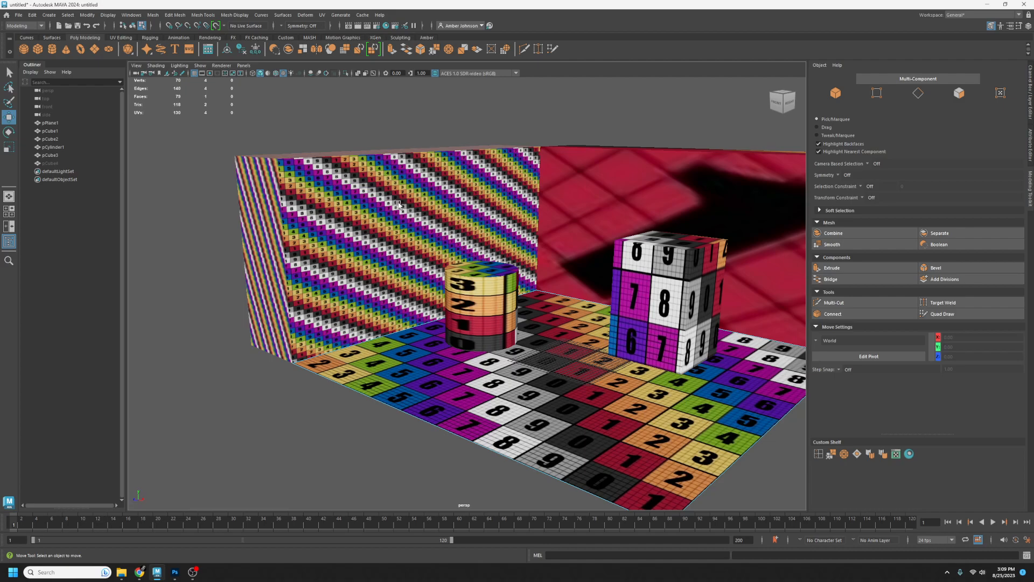
alt+drag(495, 288, 538, 279)
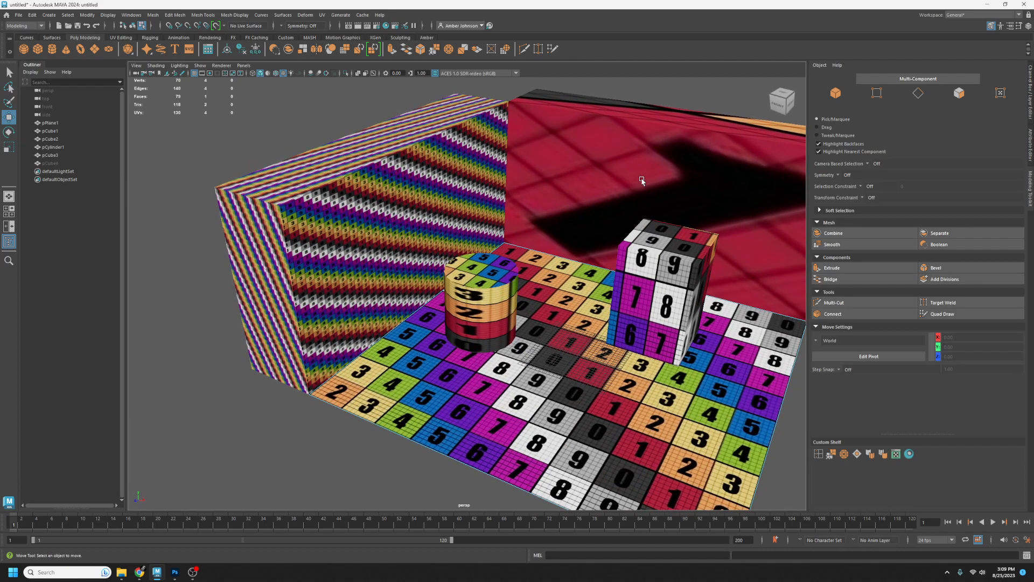
click(577, 250)
key(f)
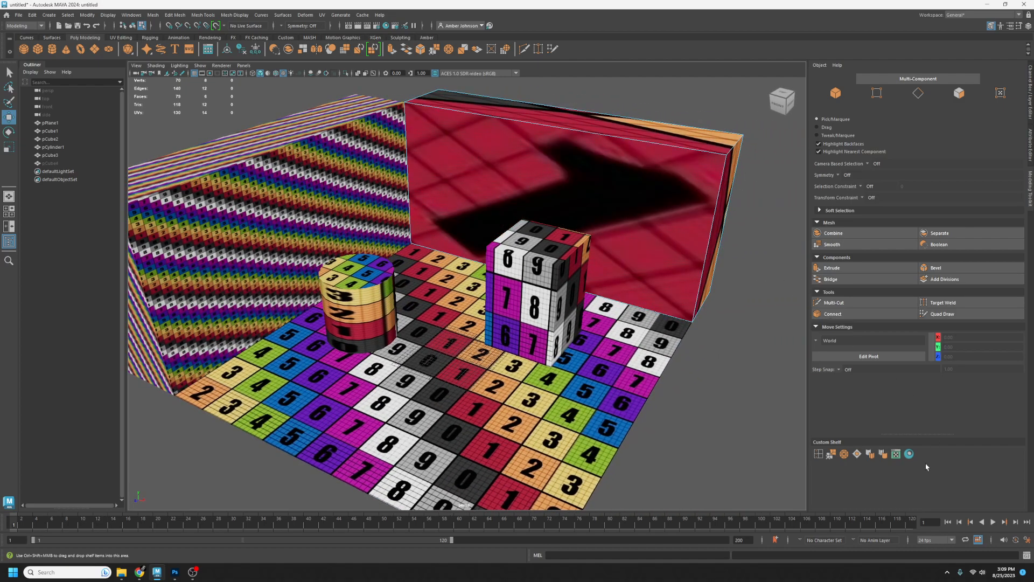
alt+drag(735, 337, 668, 367)
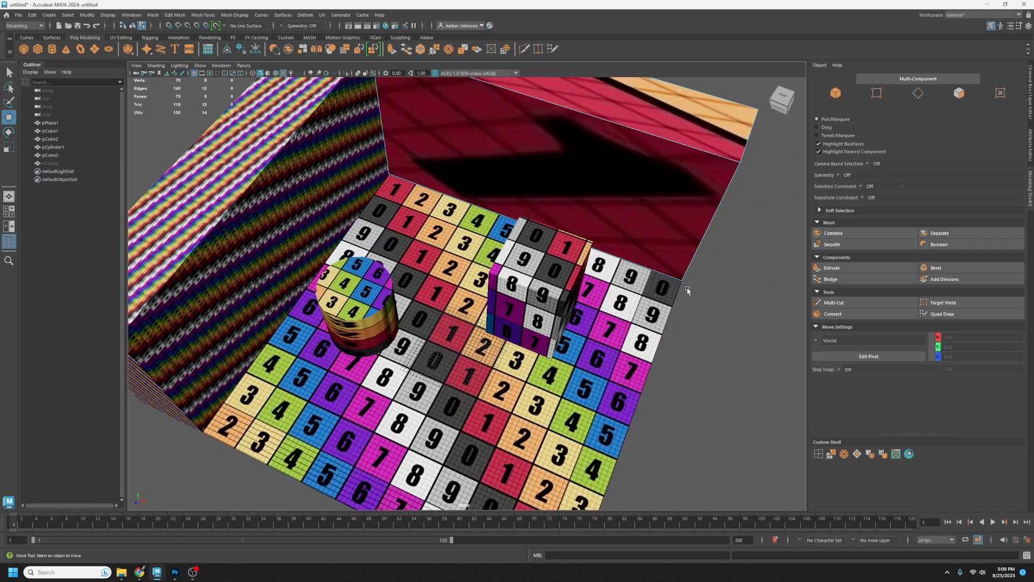
Select the floor plane, view its numbered checker from above, and compare it with UVChecker.jpg in Photoshop before returning to Maya.
alt+drag(572, 391, 570, 368)
alt+drag(481, 361, 514, 349)
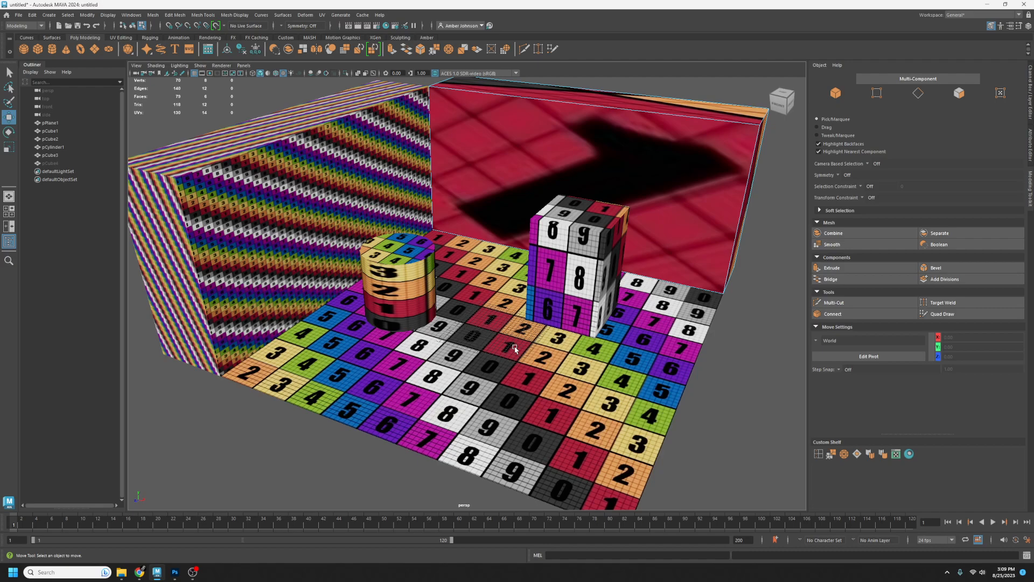
click(139, 572)
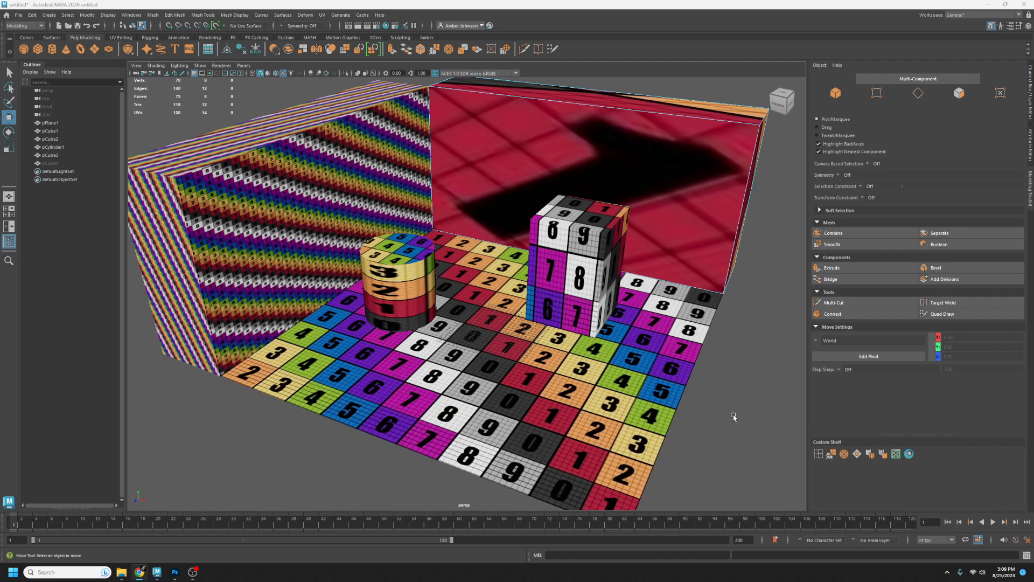
click(554, 373)
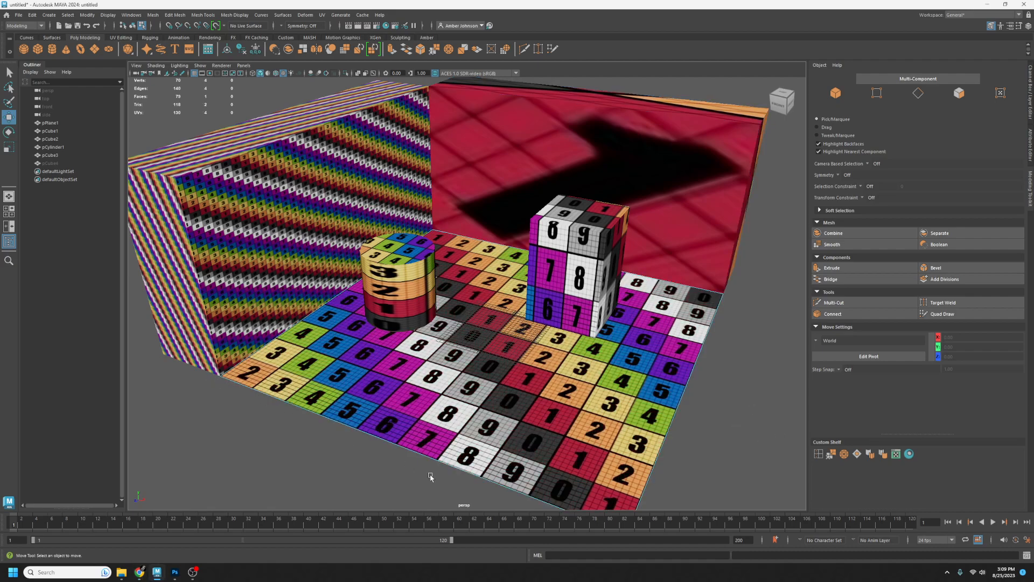
alt+drag(726, 440, 583, 381)
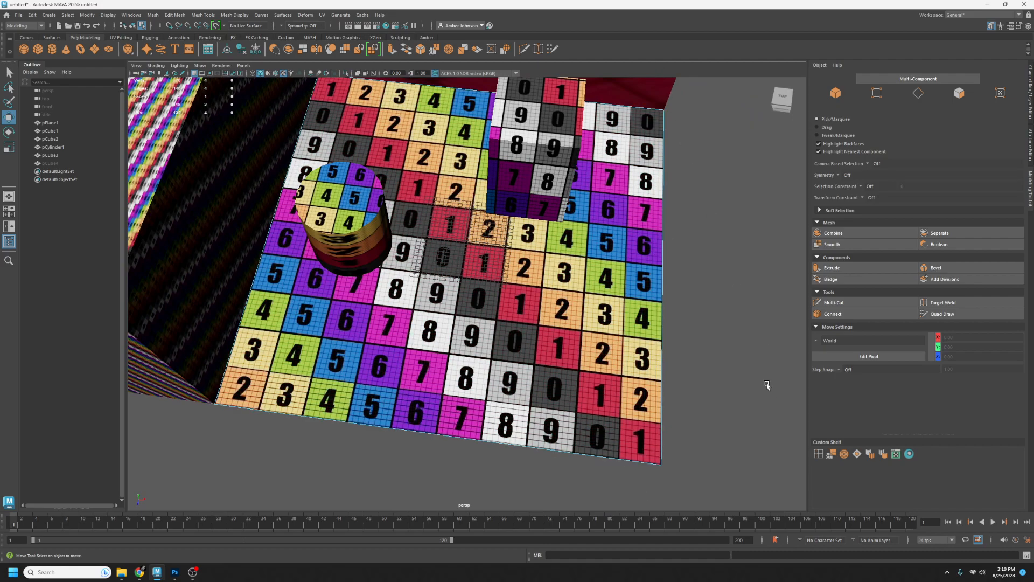
alt+drag(732, 416, 714, 399)
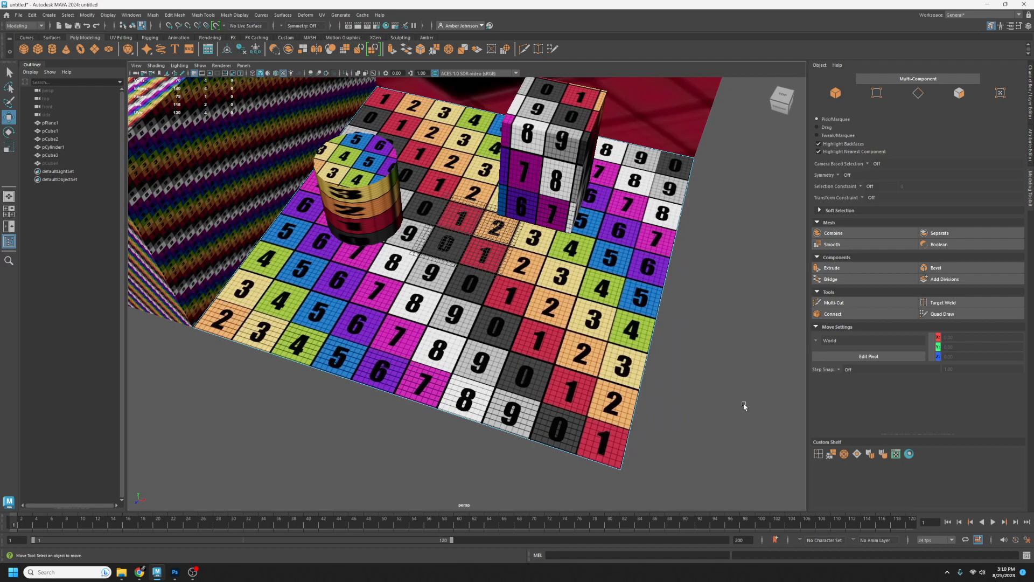
click(175, 573)
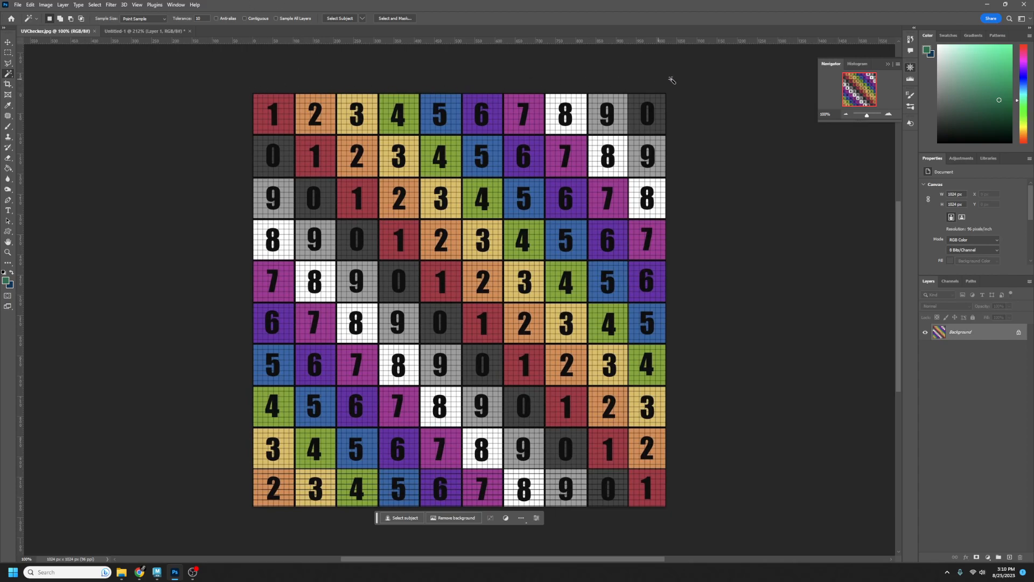
click(984, 7)
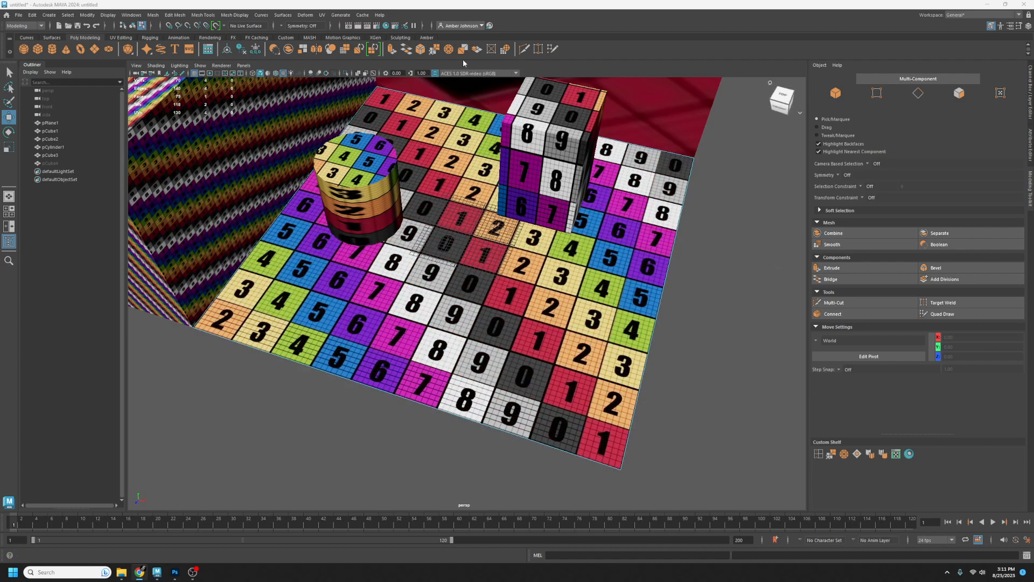
Open the UV Editor for the floor plane and show its numbered texture instead of the default checker map.
click(340, 15)
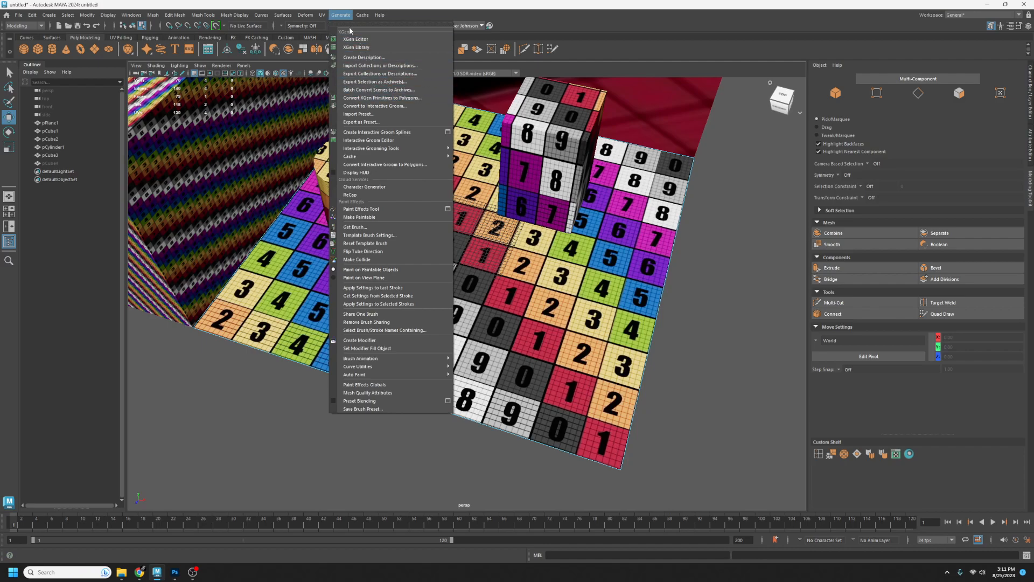
mouse_move(322, 15)
click(347, 31)
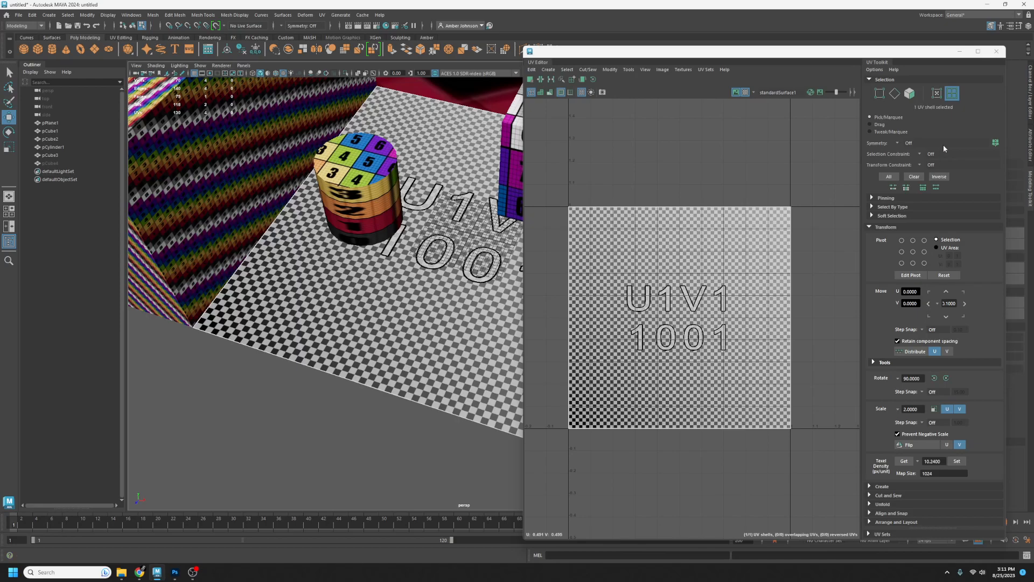
click(746, 92)
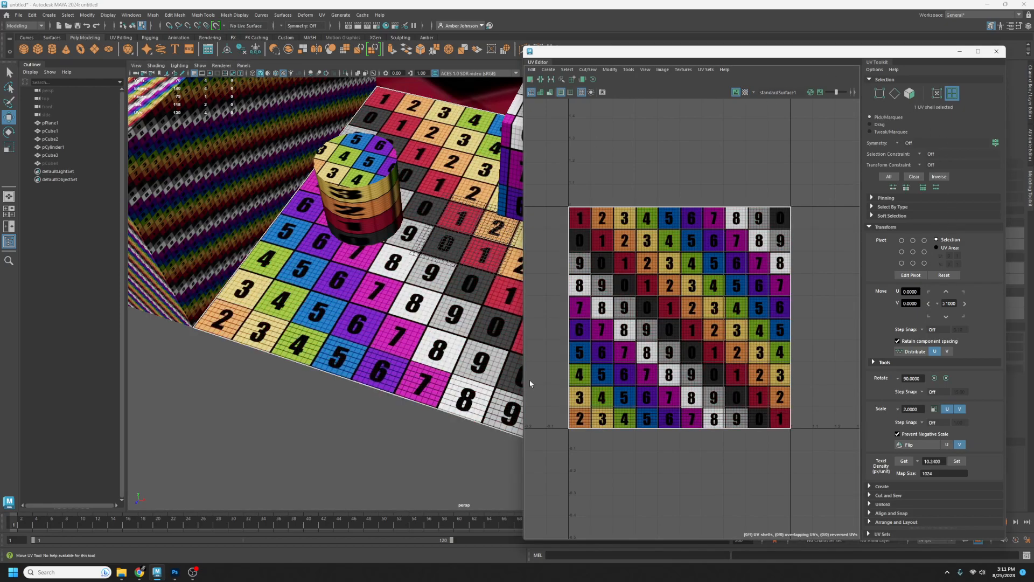
drag(619, 52, 619, 27)
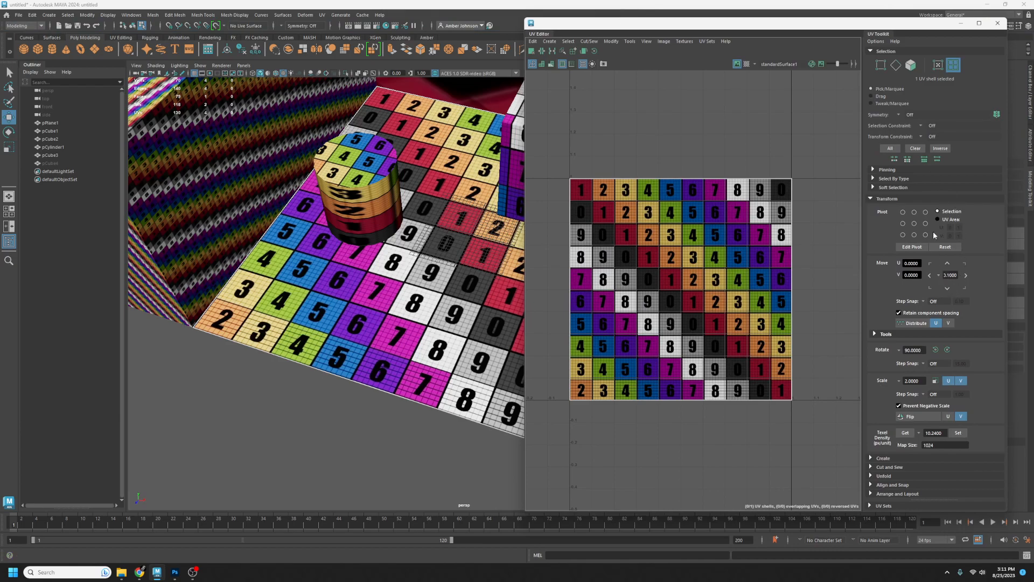
click(871, 198)
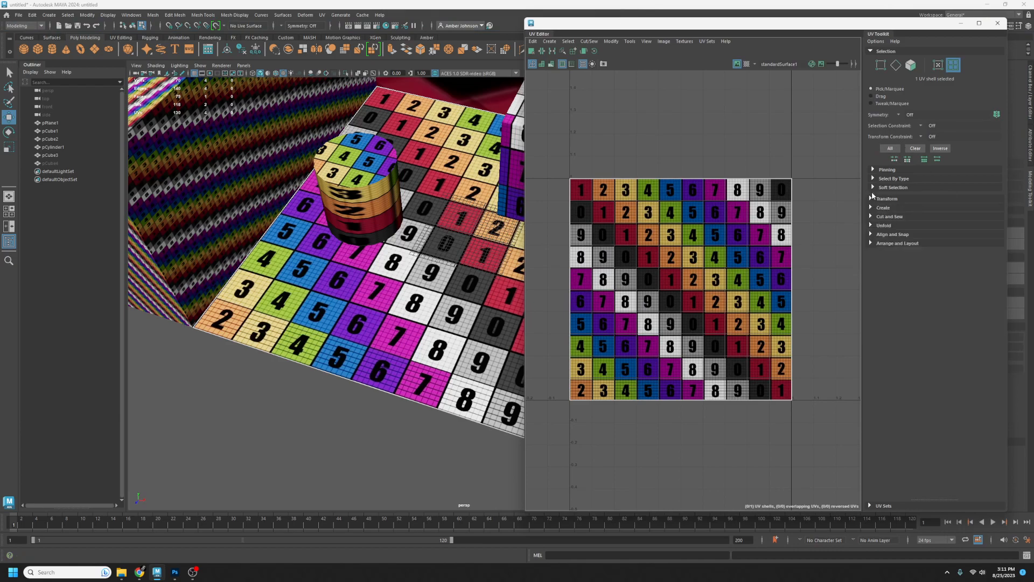
click(871, 199)
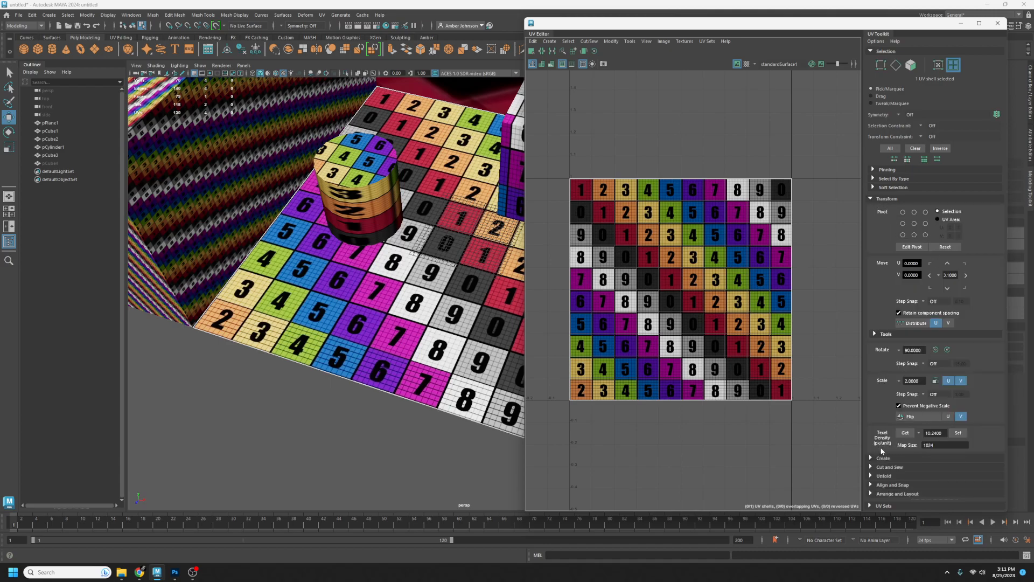
click(140, 571)
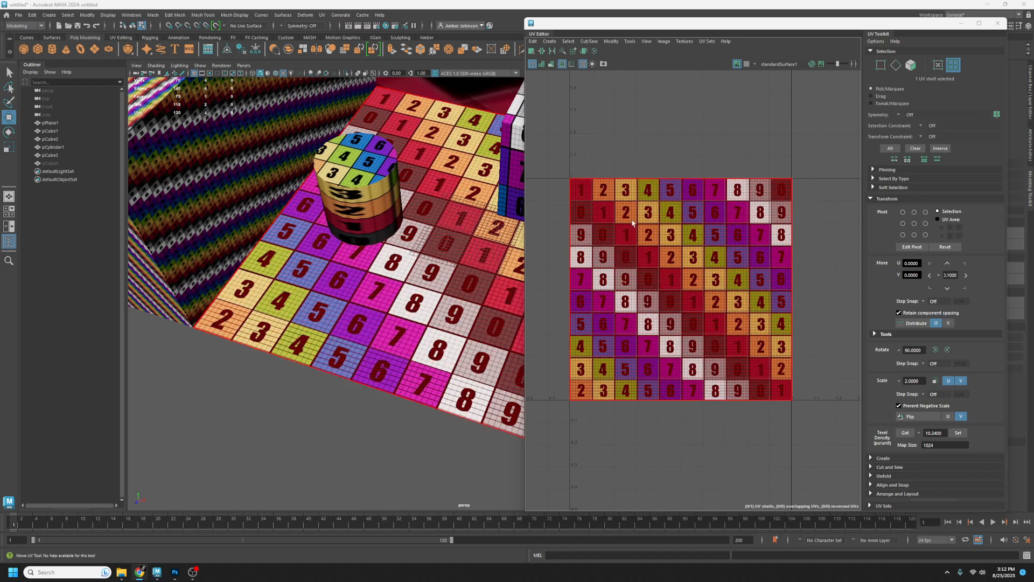
alt+middle_drag(426, 311, 308, 297)
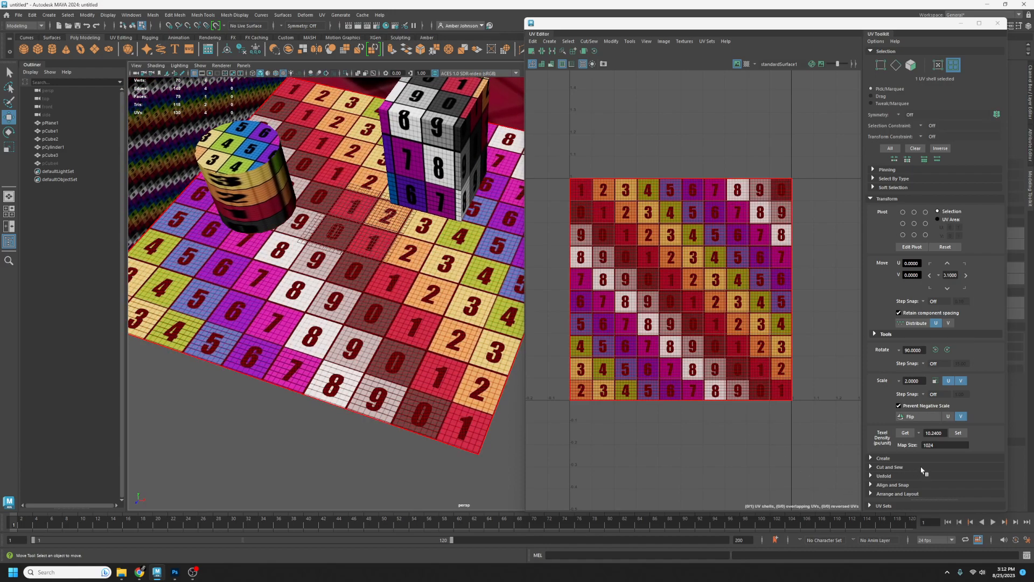
key(alt+Tab)
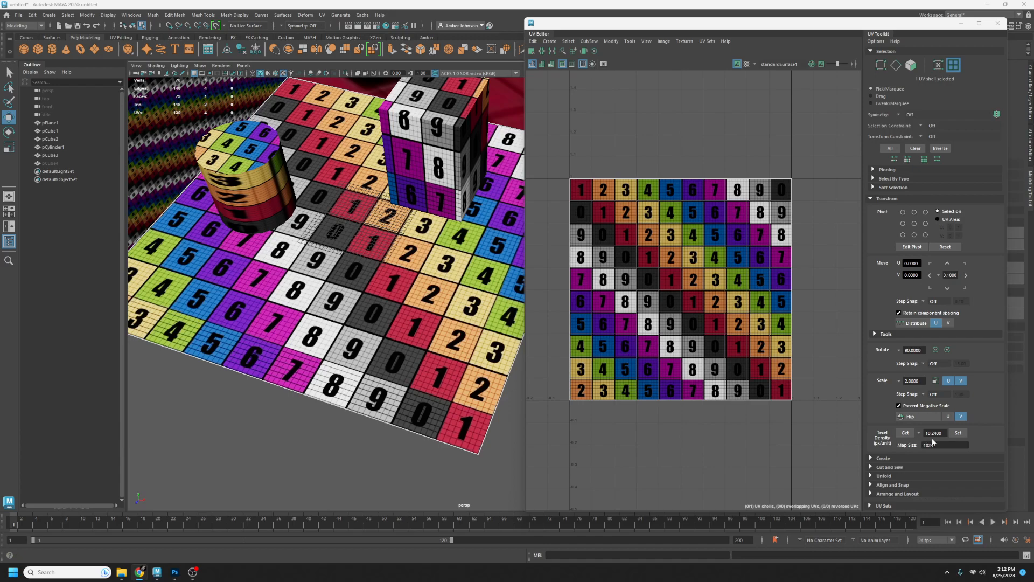
Apply texel density 10.24 with map size 2048 to the floor's UV shell and move the shell to the UV tile's lower-left corner.
click(949, 445)
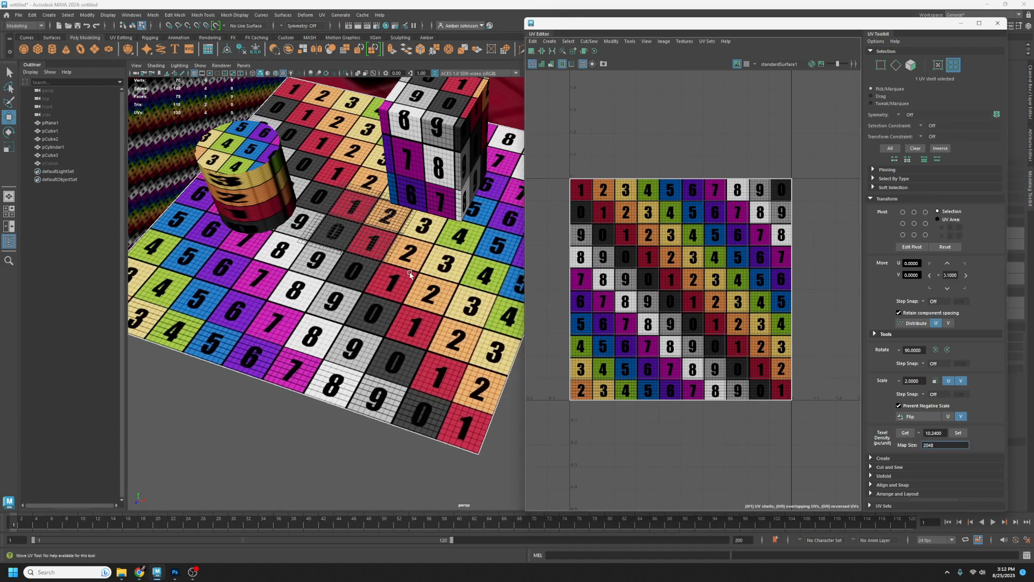
click(594, 278)
click(958, 433)
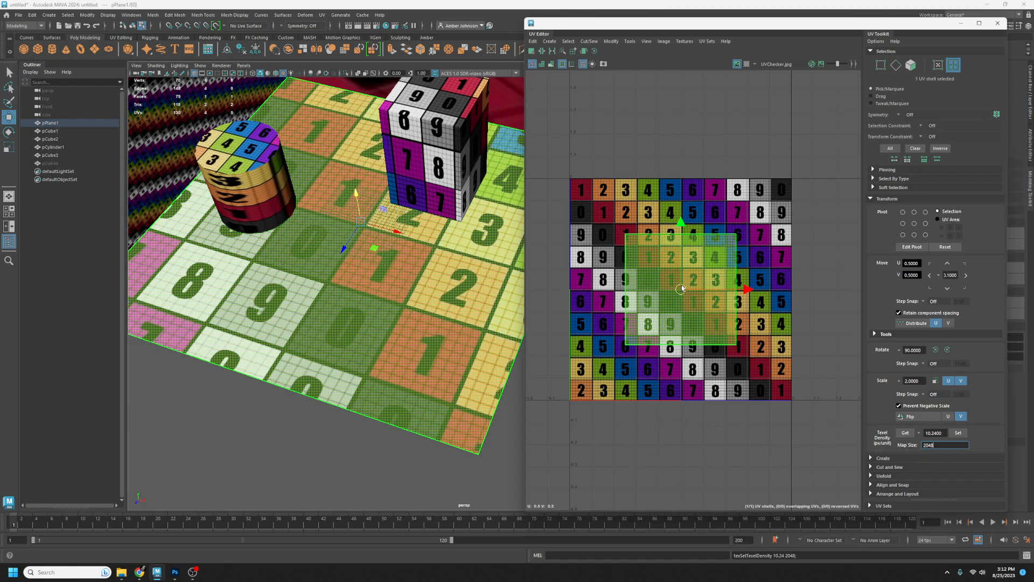
drag(680, 293, 625, 350)
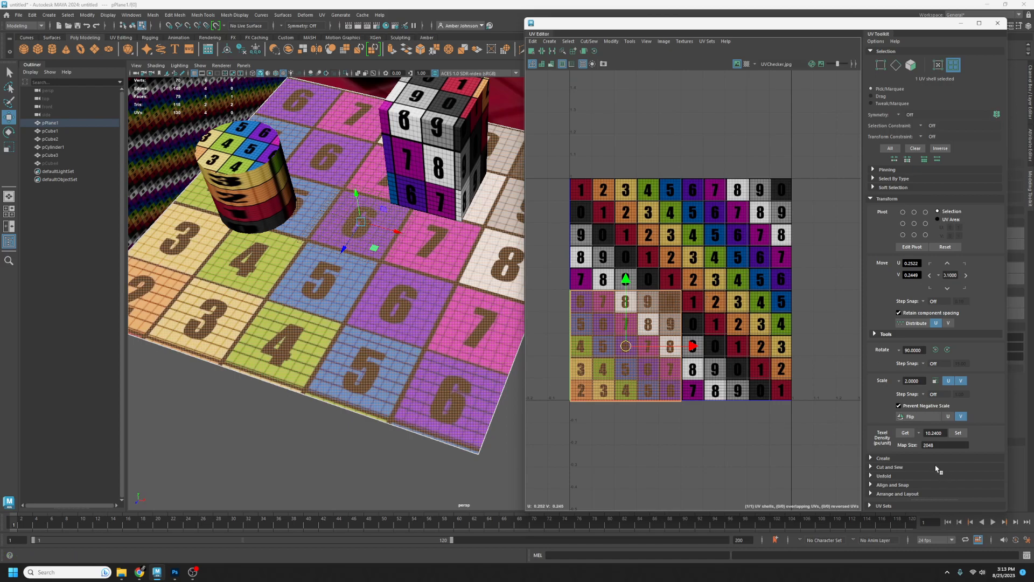
Reapply the floor's texel density with map size 512 and move its UV shell so its lower-left corner meets the UV origin.
double_click(929, 445)
click(958, 432)
drag(626, 346, 791, 179)
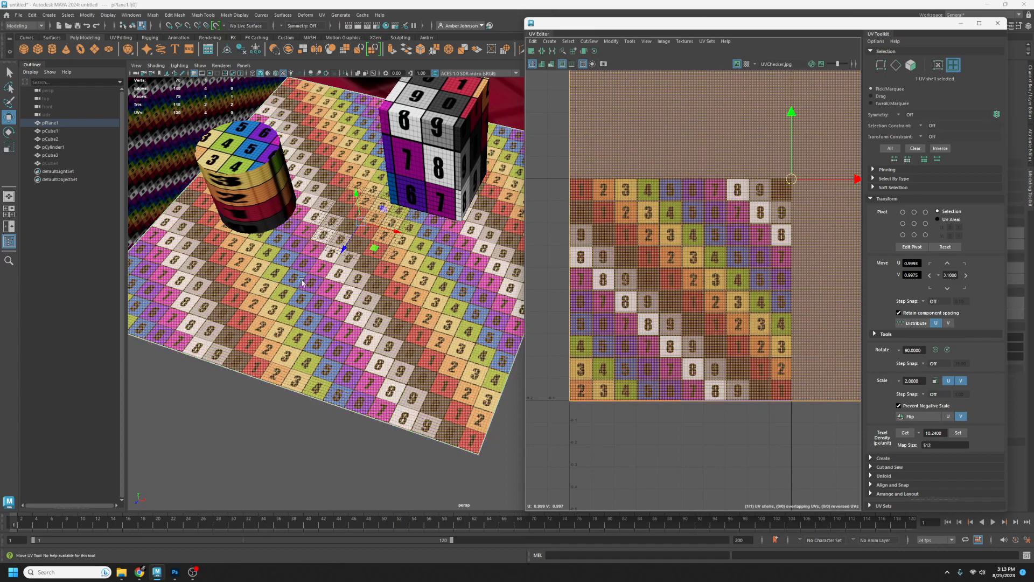
Select the striped wall as an object and view its UV layout around the texture tile in the UV Editor.
mouse_move(401, 269)
alt+right_down()
mouse_move(376, 253)
mouse_move(401, 269)
alt+right_up()
alt+drag(401, 269, 362, 295)
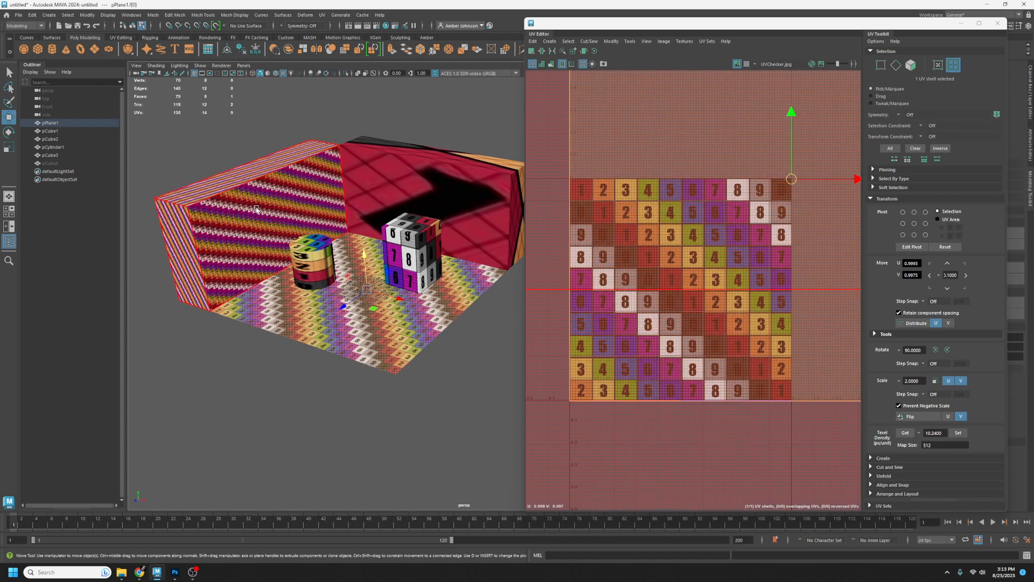
scroll(718, 323, down, 5)
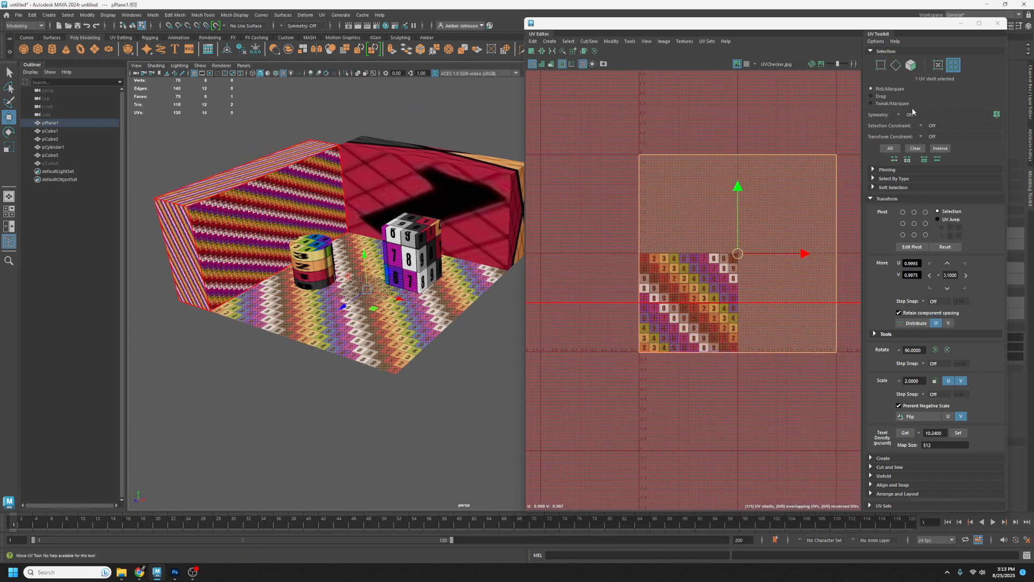
drag(889, 26, 685, 27)
key(F8)
drag(598, 27, 734, 26)
scroll(610, 282, down, 6)
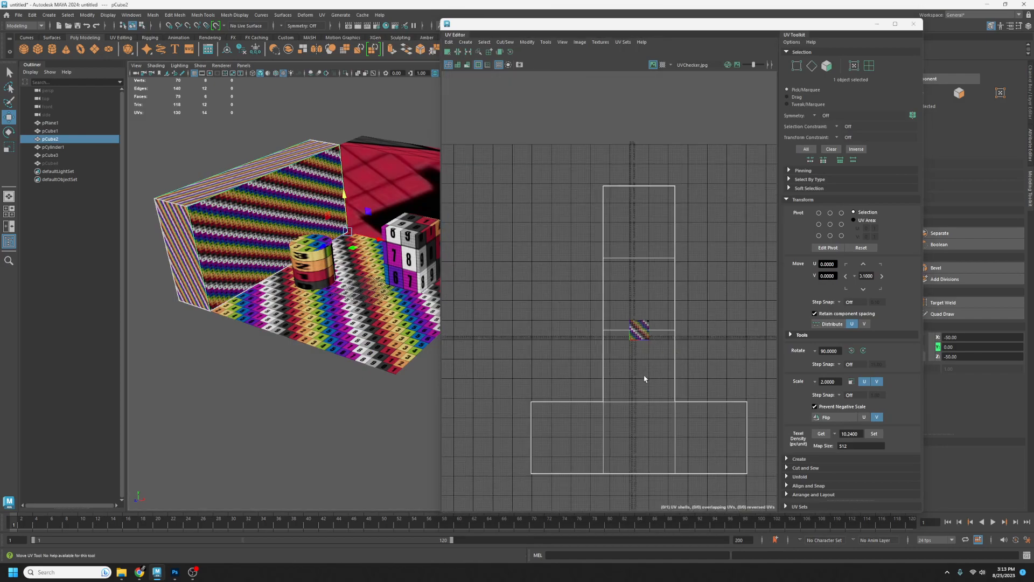
scroll(625, 346, up, 6)
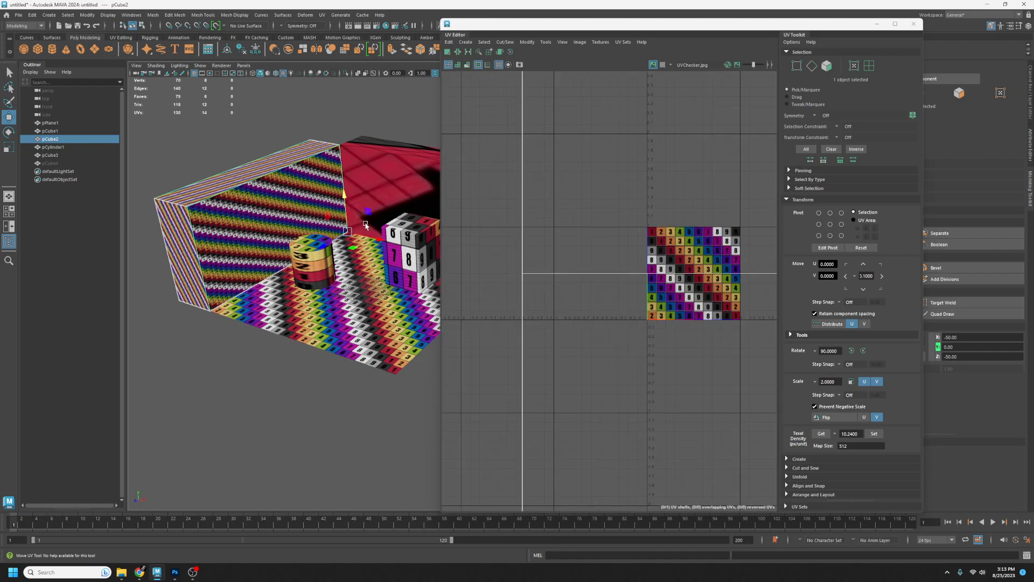
Inspect the striped wall's stretched checker up close and select the wall's entire UV shell.
alt+drag(266, 293, 245, 310)
scroll(272, 293, up, 6)
alt+middle_drag(240, 287, 399, 362)
scroll(398, 362, down, 1)
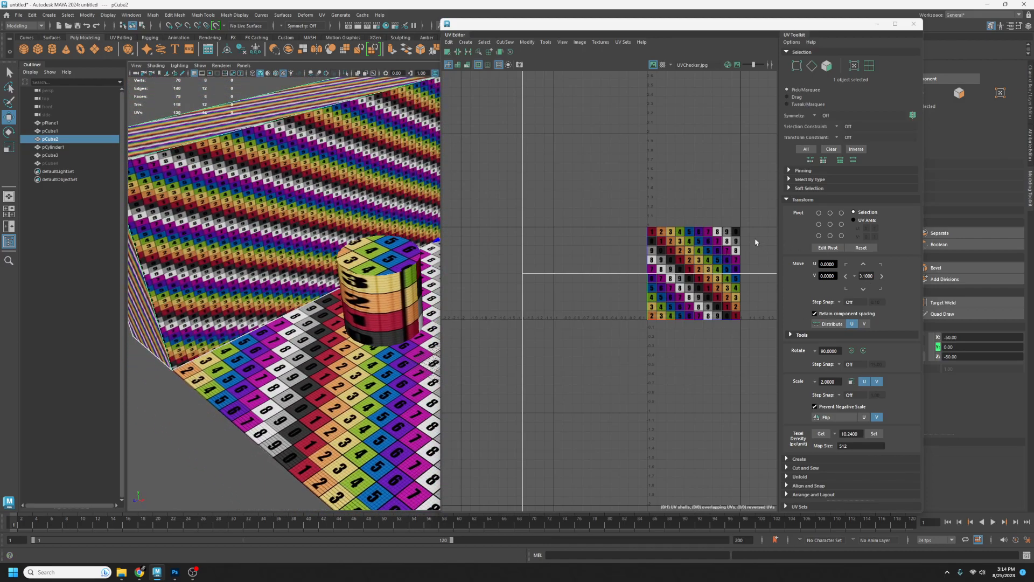
scroll(754, 241, down, 3)
click(868, 65)
click(727, 193)
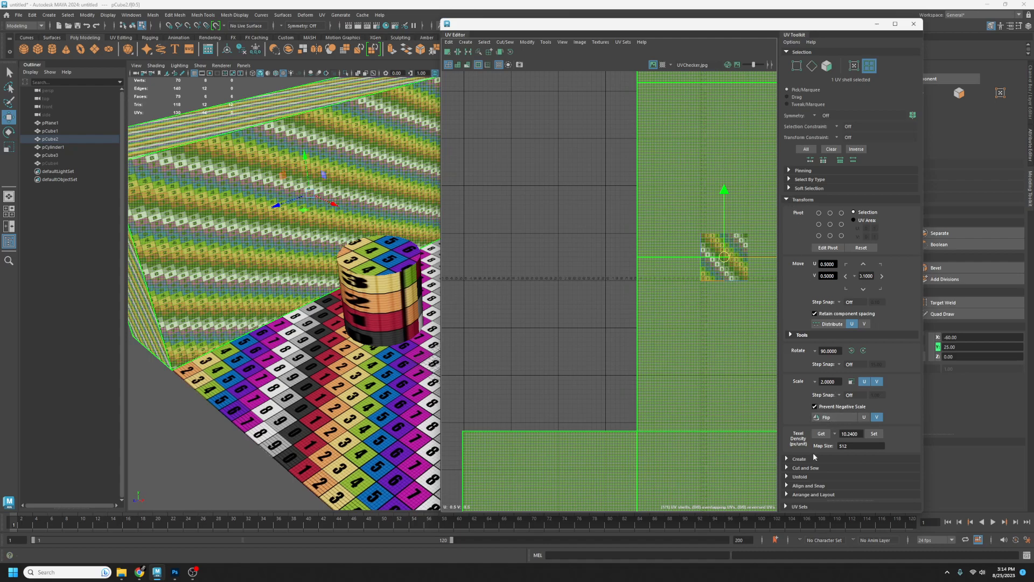
Optimize the striped wall's UV shell to even out its texture distribution.
click(794, 477)
scroll(813, 472, down, 3)
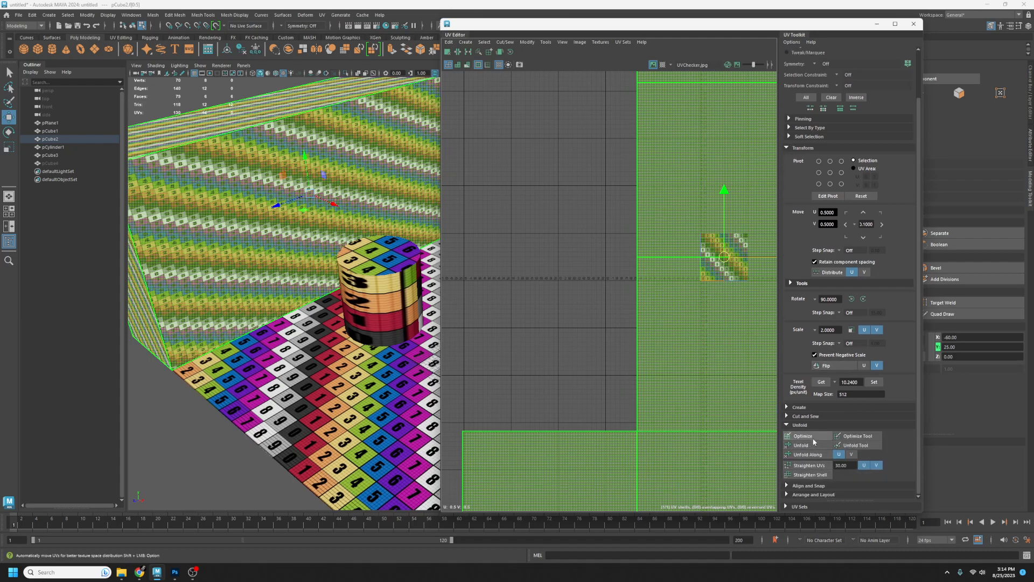
click(814, 438)
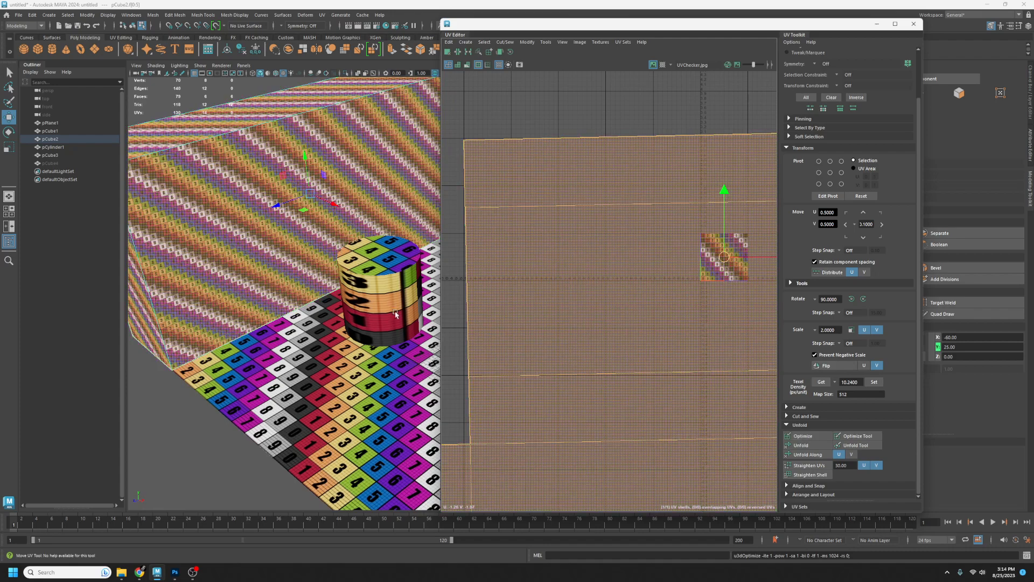
scroll(652, 296, down, 2)
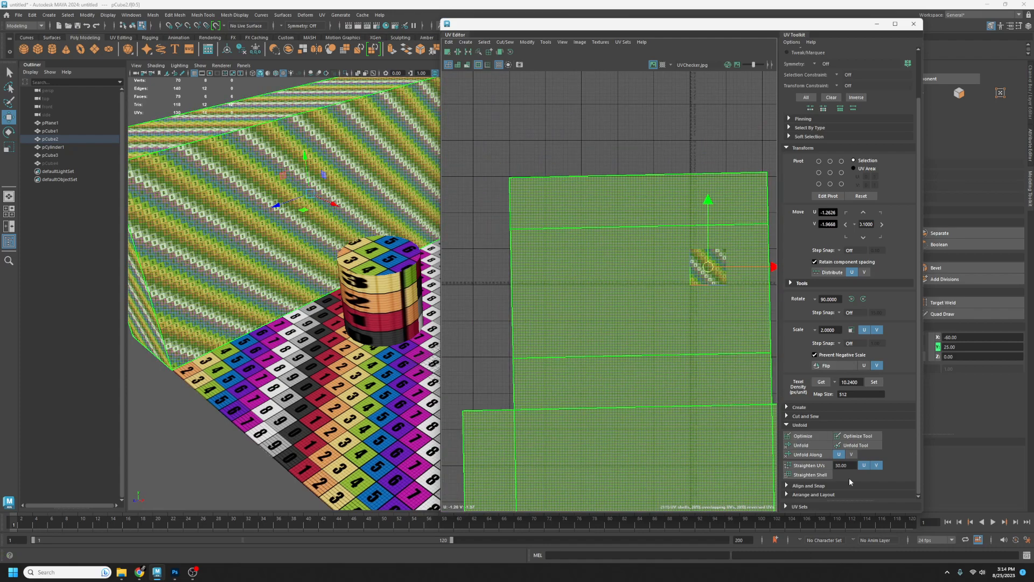
Try to straighten the striped wall's slightly tilted UV shell with Straighten Shell.
click(805, 485)
scroll(848, 447, down, 3)
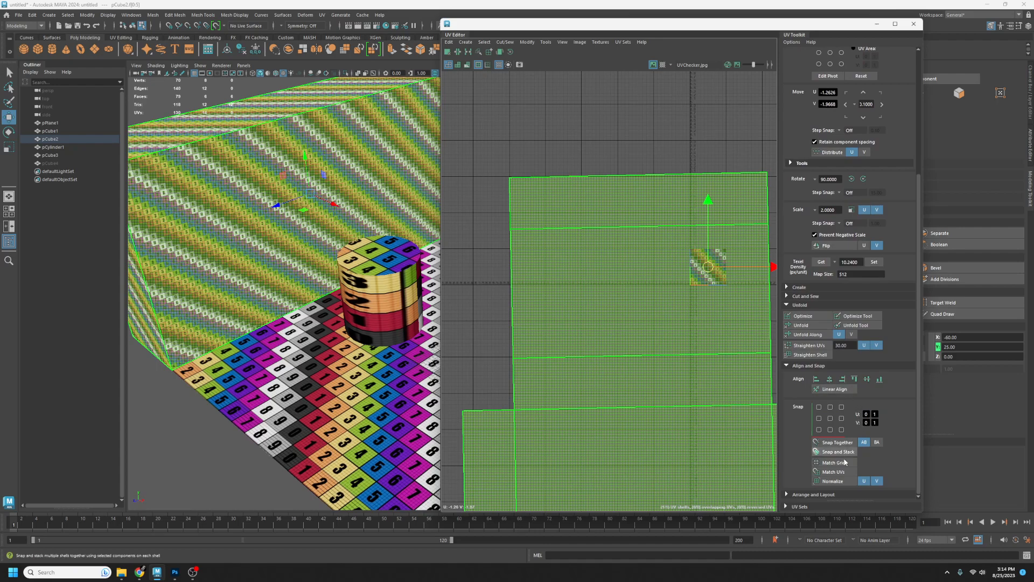
click(819, 355)
click(820, 356)
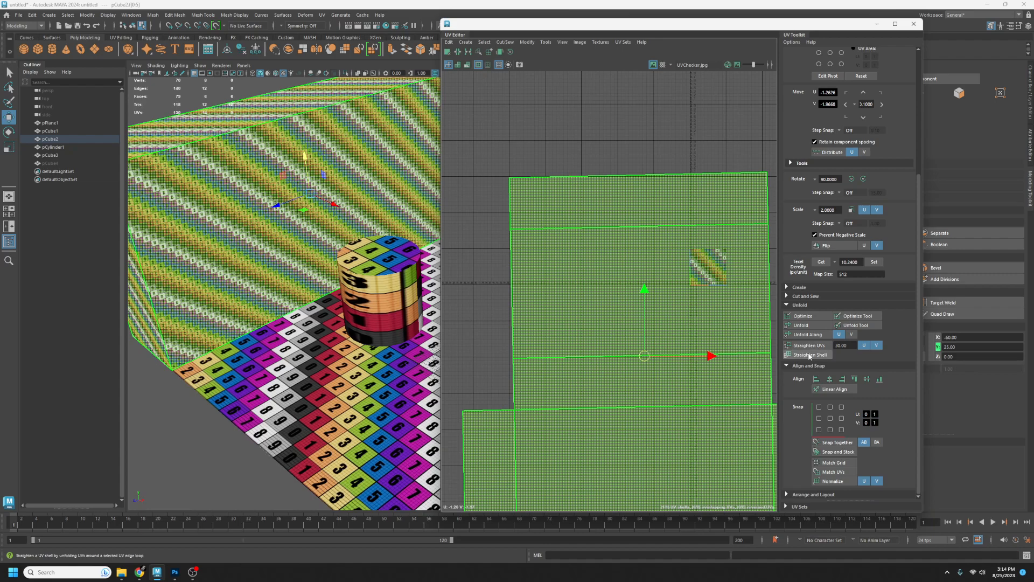
scroll(597, 286, down, 3)
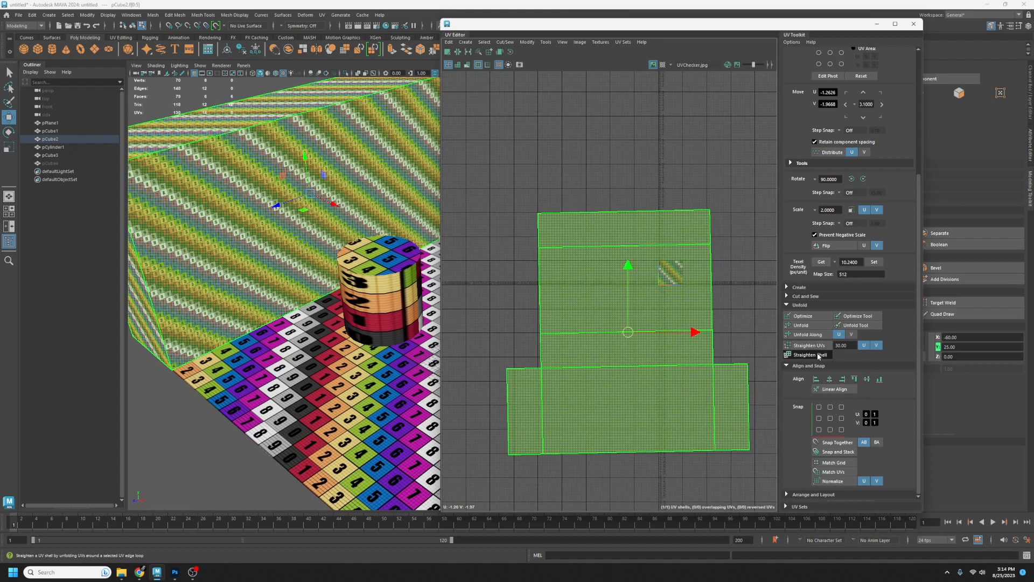
click(807, 355)
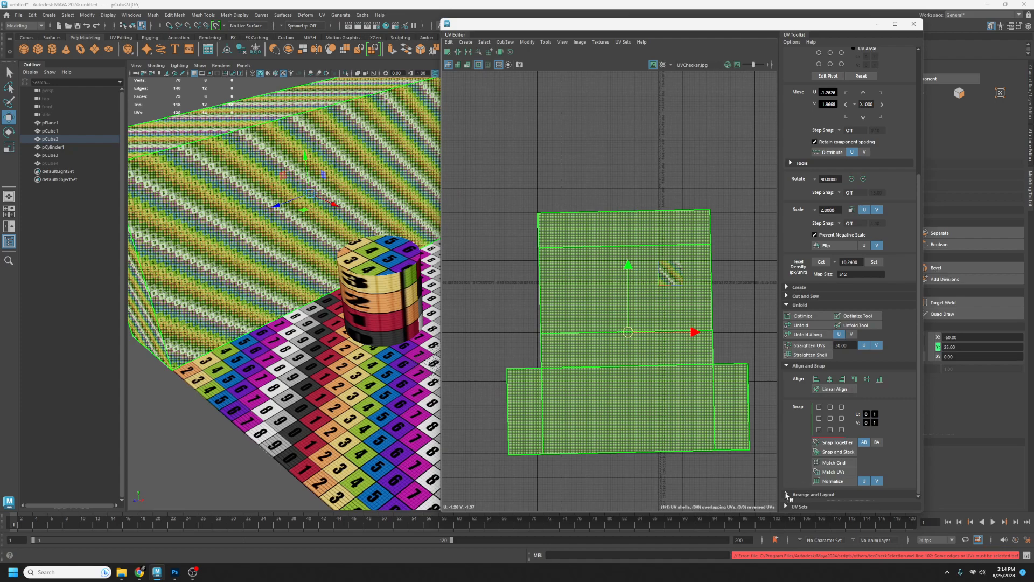
Square the wall's UV shell to the UV axes with Orient Shells and check the wall's checker against the floor.
click(786, 494)
click(806, 423)
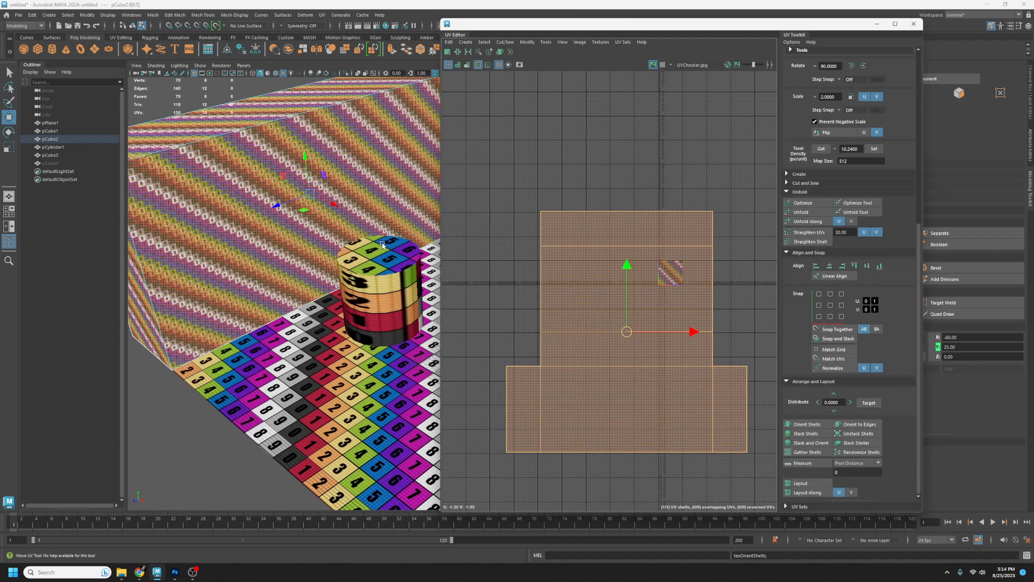
alt+middle_drag(306, 294, 412, 302)
alt+right_drag(413, 301, 545, 253)
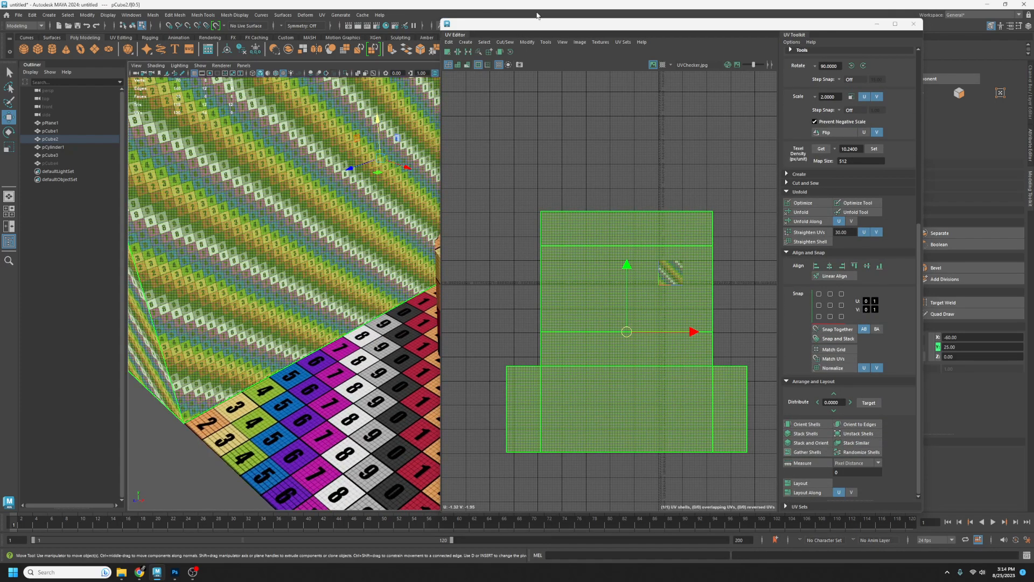
Set the texel density map size to 1024 for the wall's selected UV shell.
drag(526, 25, 575, 65)
scroll(903, 351, up, 3)
scroll(904, 352, up, 2)
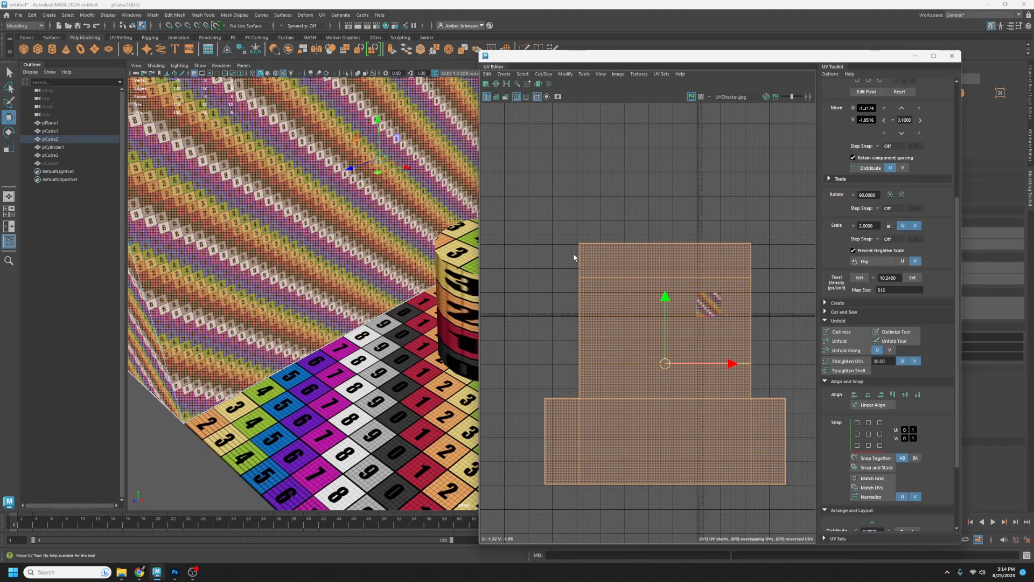
click(899, 290)
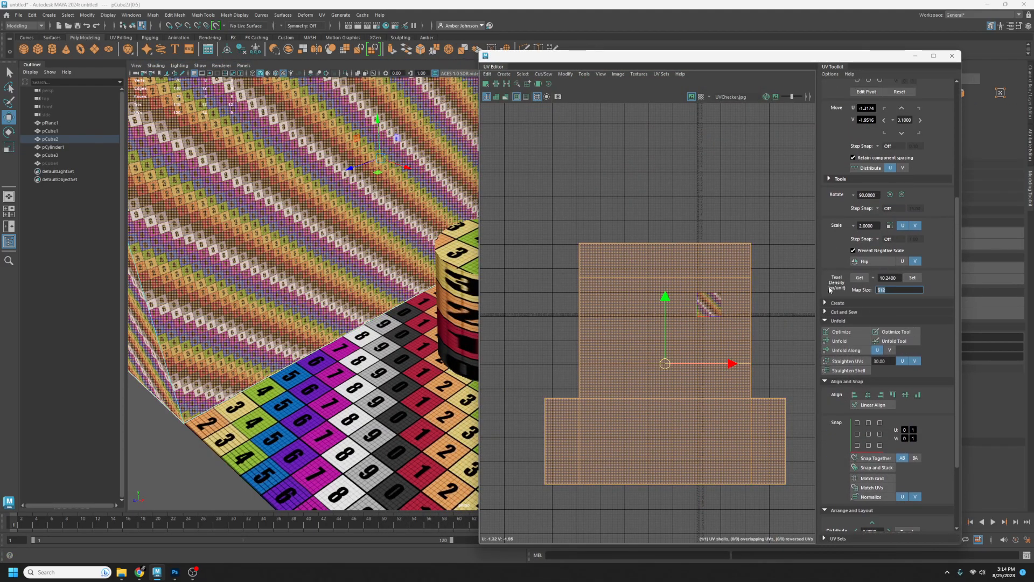
text(1024)
key(Return)
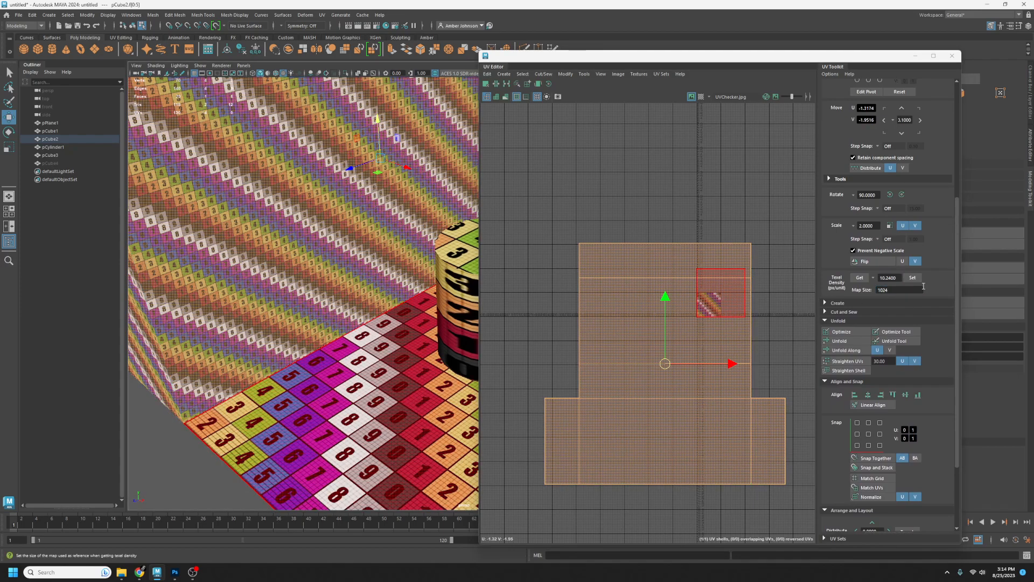
Try a texel density of 10.24 on the wall's UV shell, undo it and close the UV Editor.
click(912, 277)
key(ctrl+z)
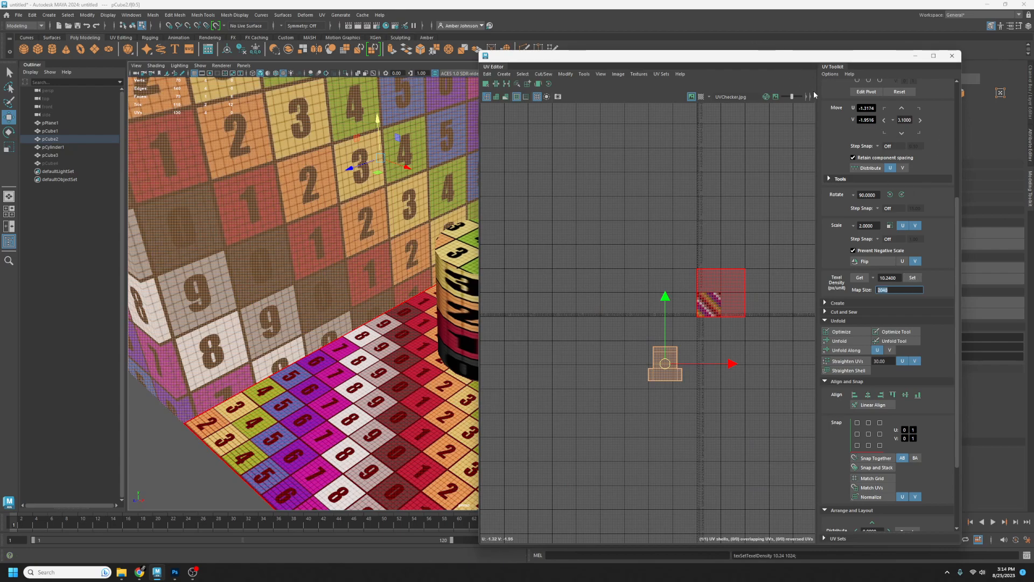
drag(673, 55, 558, 53)
key(ctrl+z)
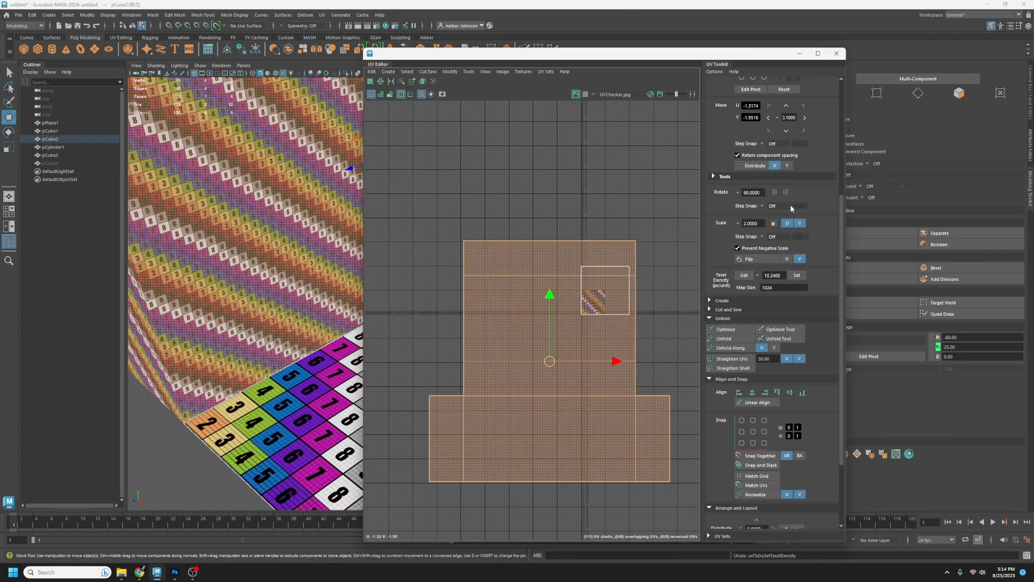
drag(767, 59, 637, 57)
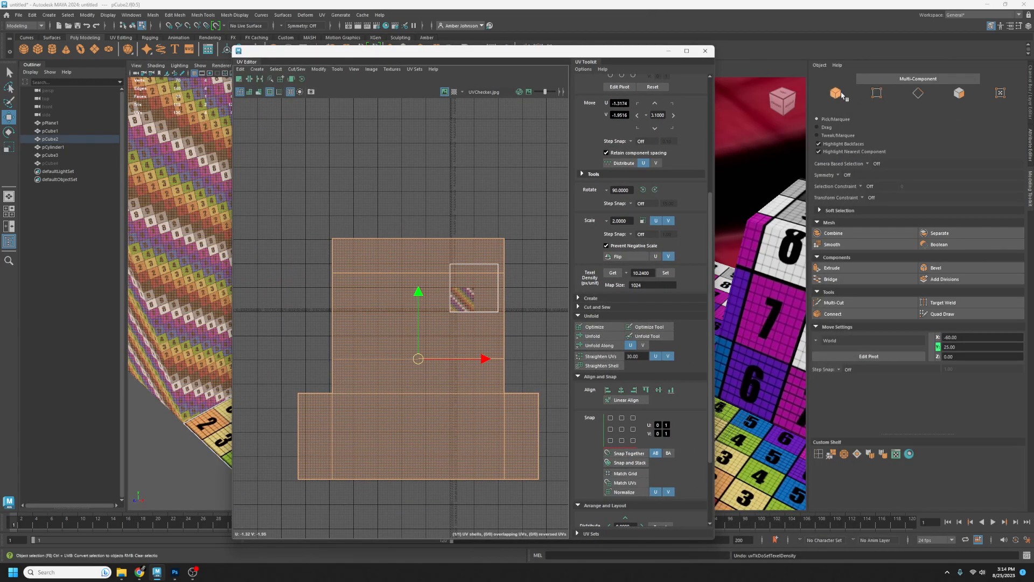
key(ctrl+z)
click(705, 51)
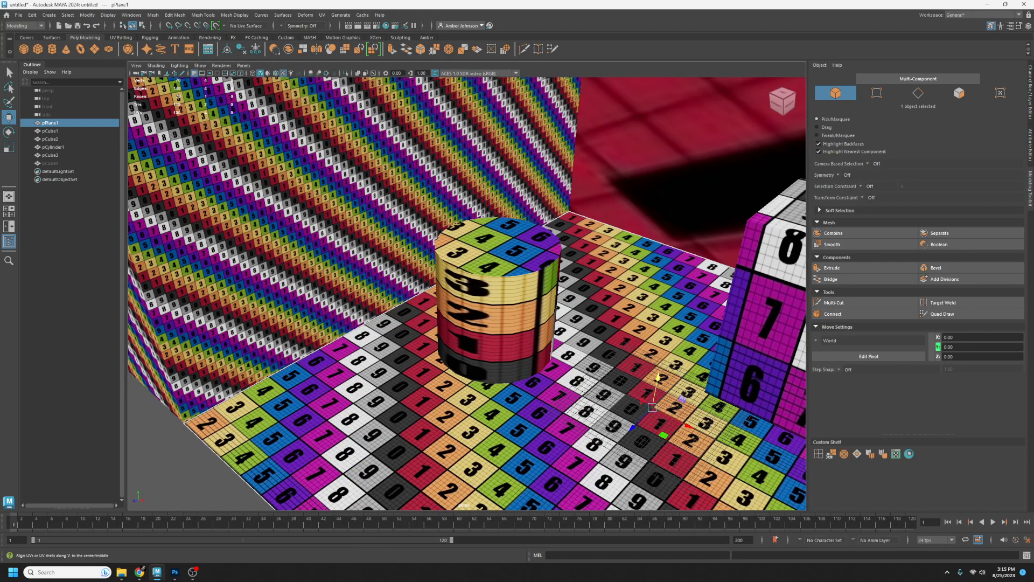
Apply a texel density of 10.24 at map size 1024 to the floor plane and close the UV Editor.
click(896, 453)
drag(803, 66, 721, 67)
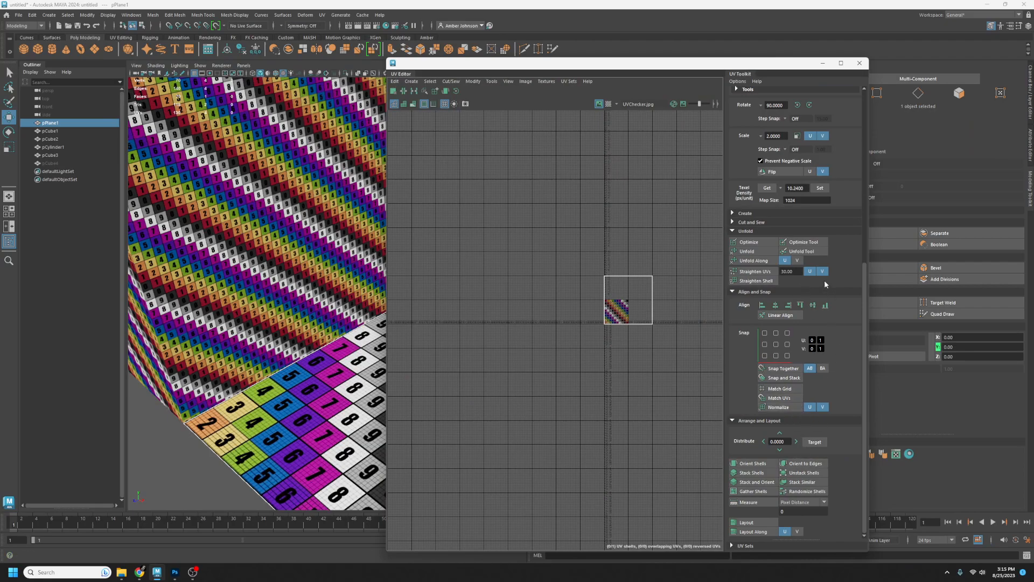
click(824, 188)
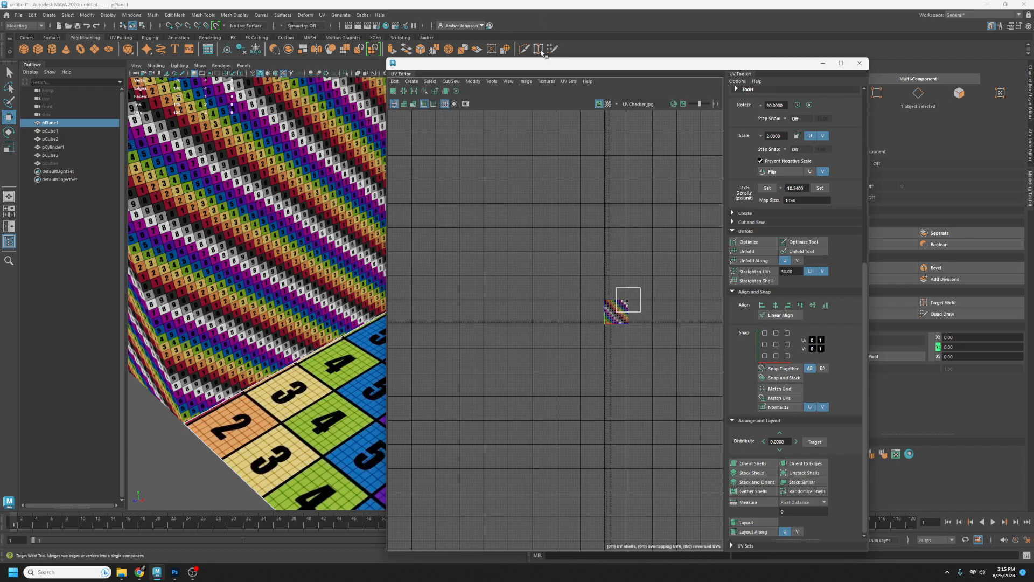
click(859, 63)
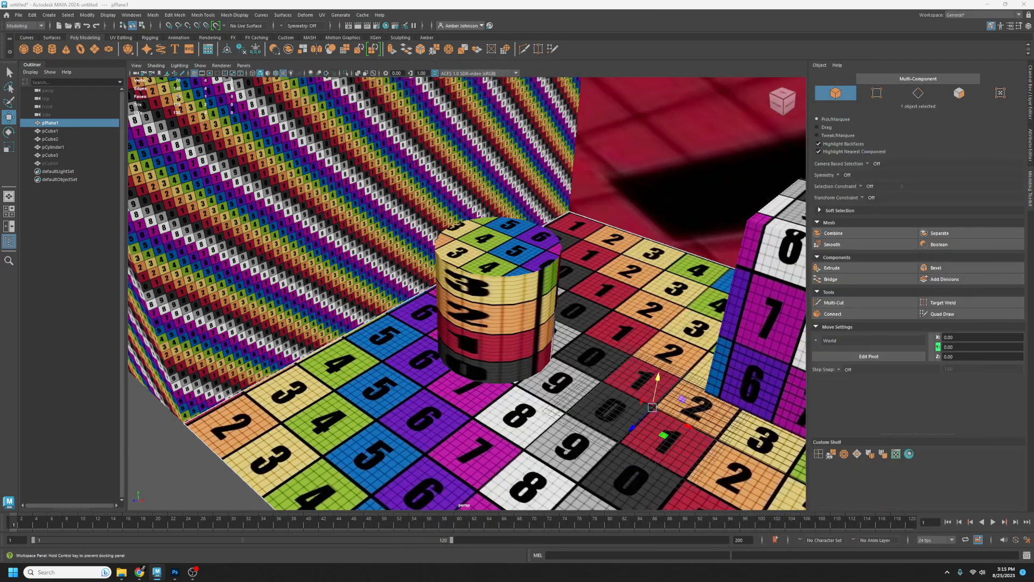
Select the striped wall's UV shell in the UV Editor and get its current texel density.
click(300, 183)
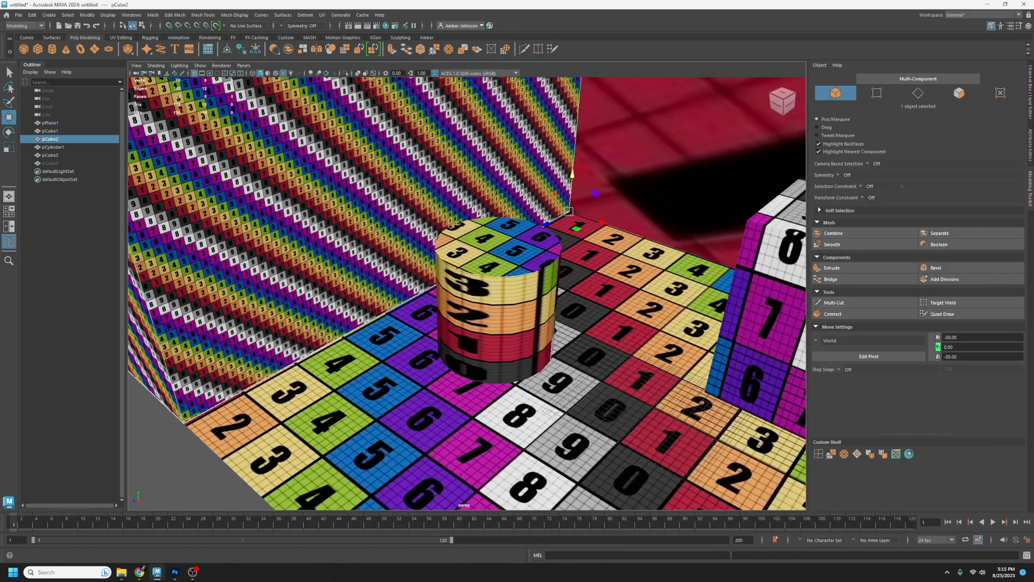
drag(1033, 108, 477, 88)
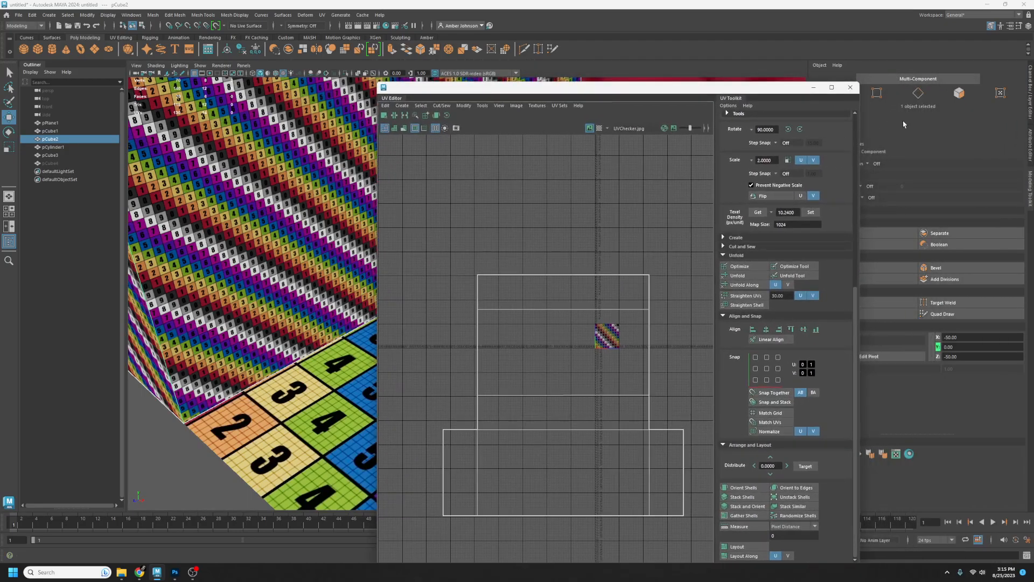
scroll(808, 160, up, 5)
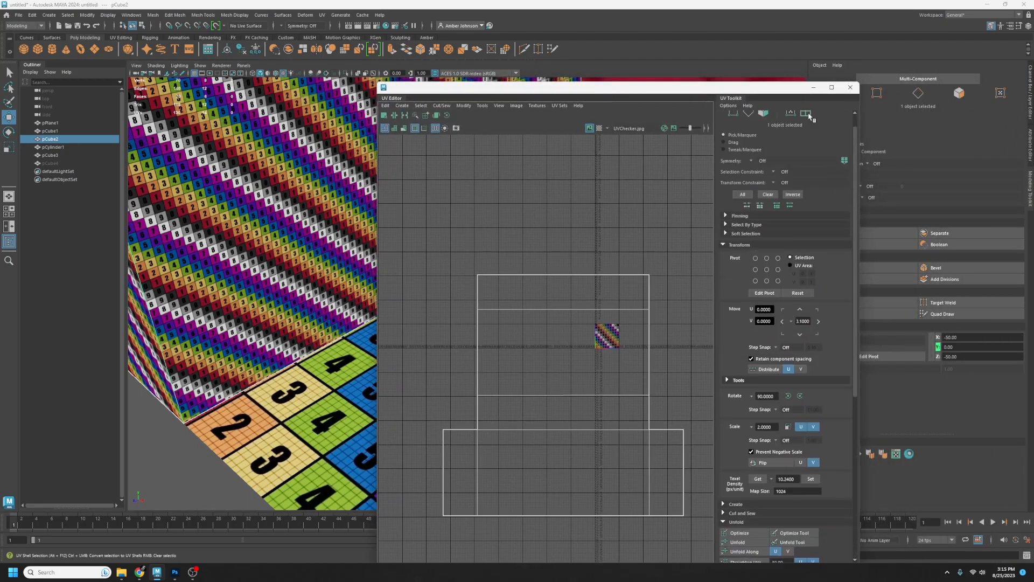
key(F8)
click(550, 406)
scroll(767, 398, down, 4)
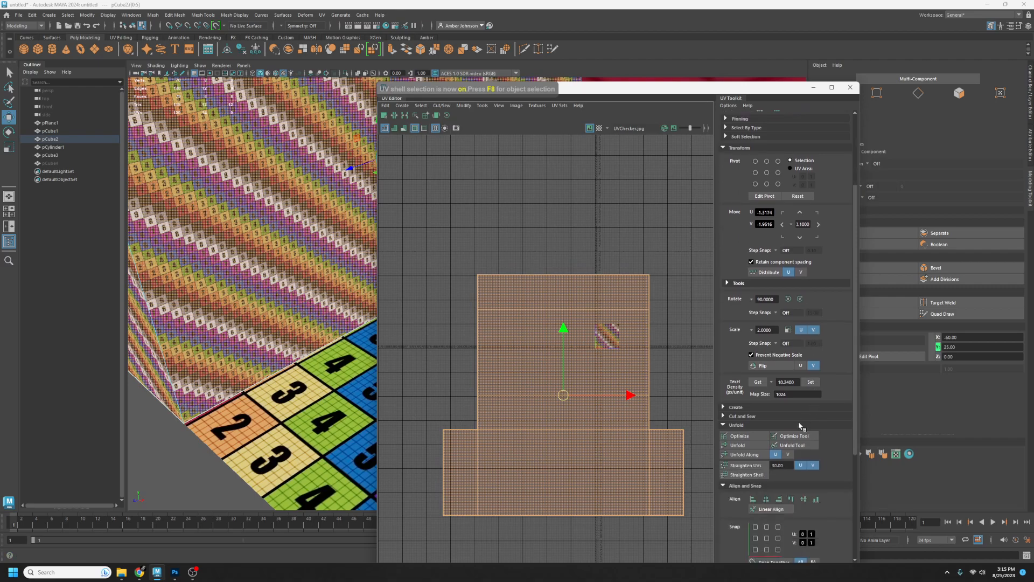
click(758, 381)
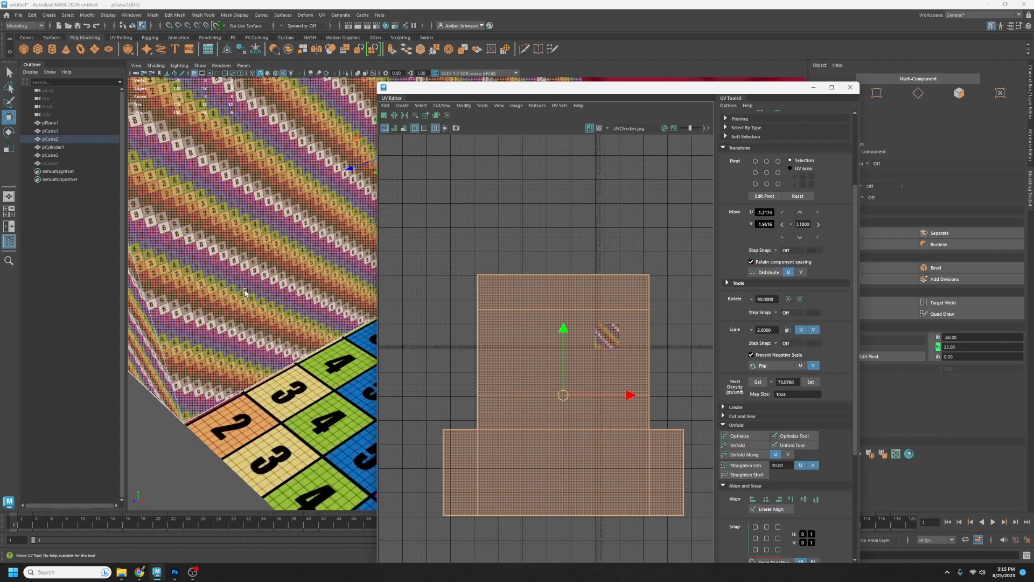
Set the wall shell's texel density to 10.24 and compare its checker squares with the floor's in the scene.
drag(434, 86, 536, 80)
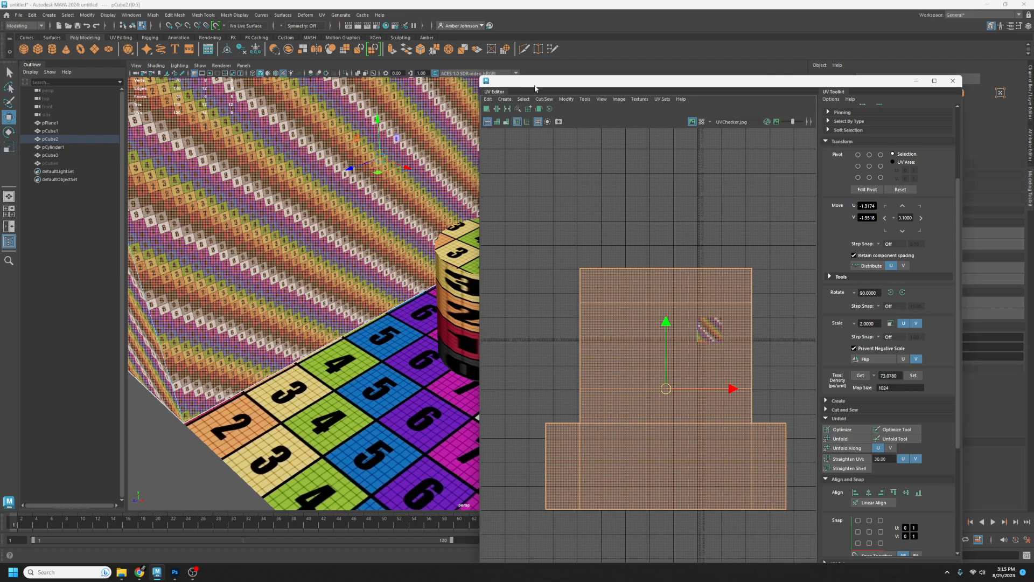
drag(538, 85, 942, 118)
drag(941, 119, 353, 54)
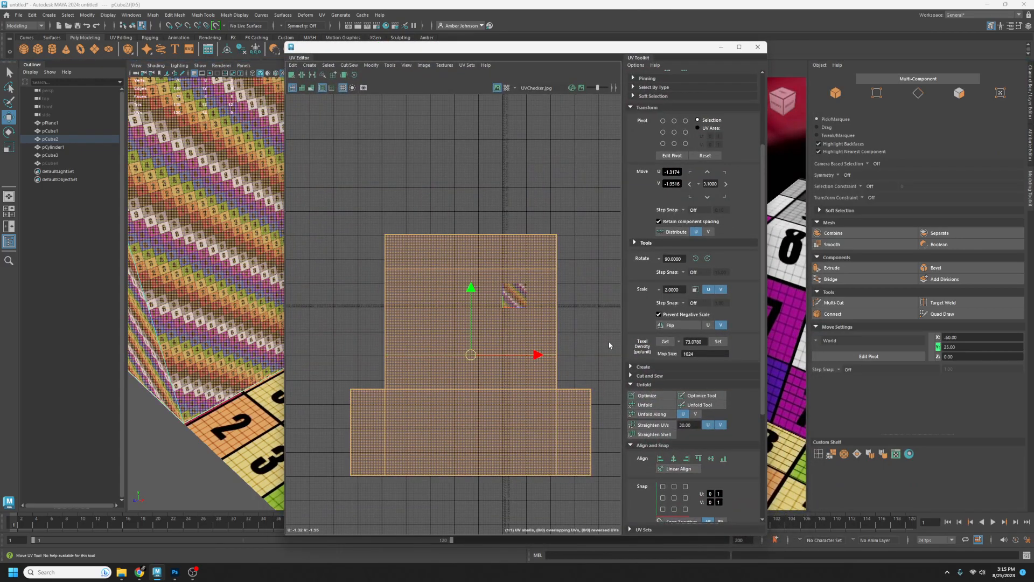
click(702, 342)
text(10.24)
key(Return)
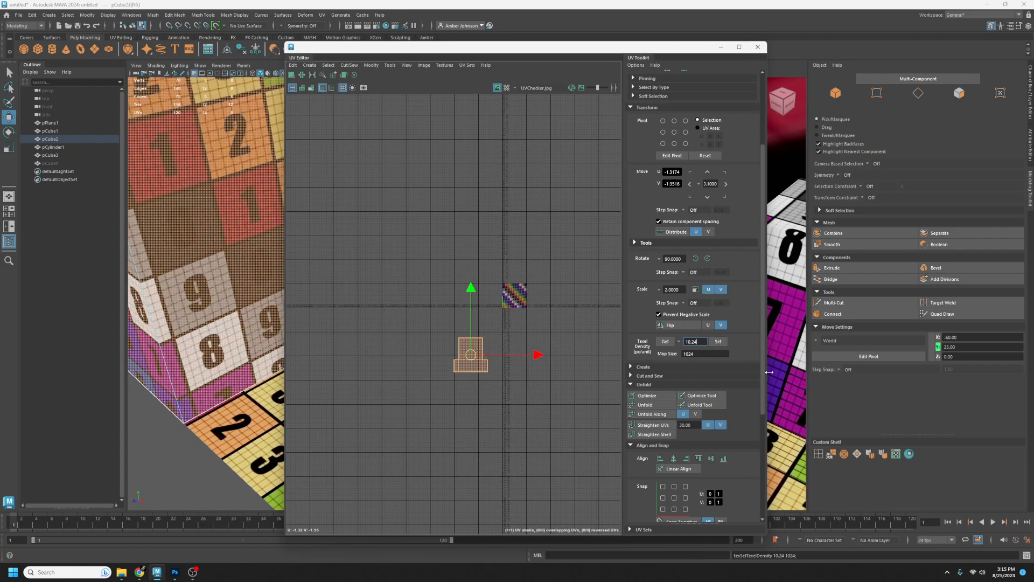
drag(512, 50, 1033, 116)
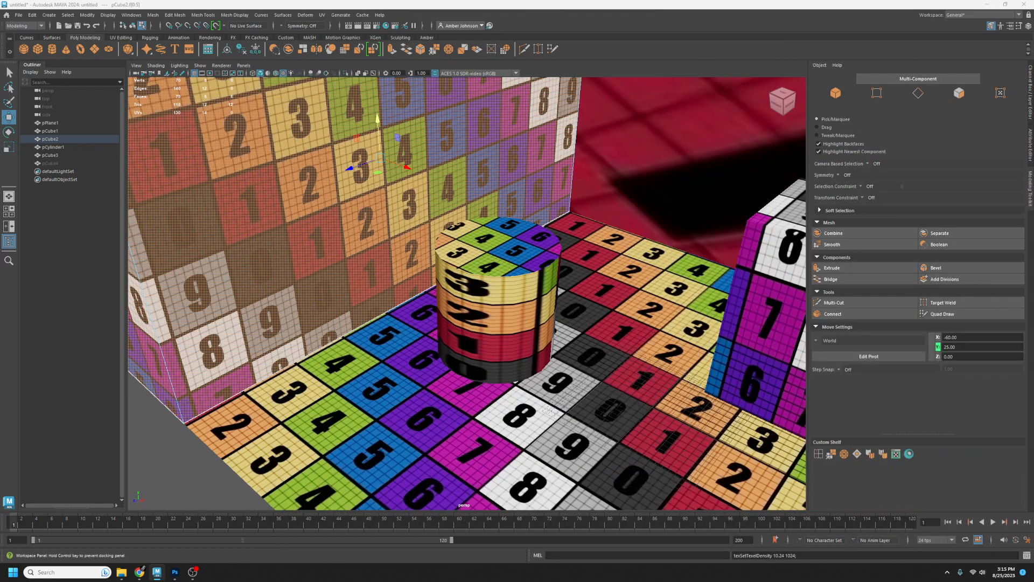
scroll(467, 293, down, 5)
alt+drag(467, 293, 464, 312)
click(721, 431)
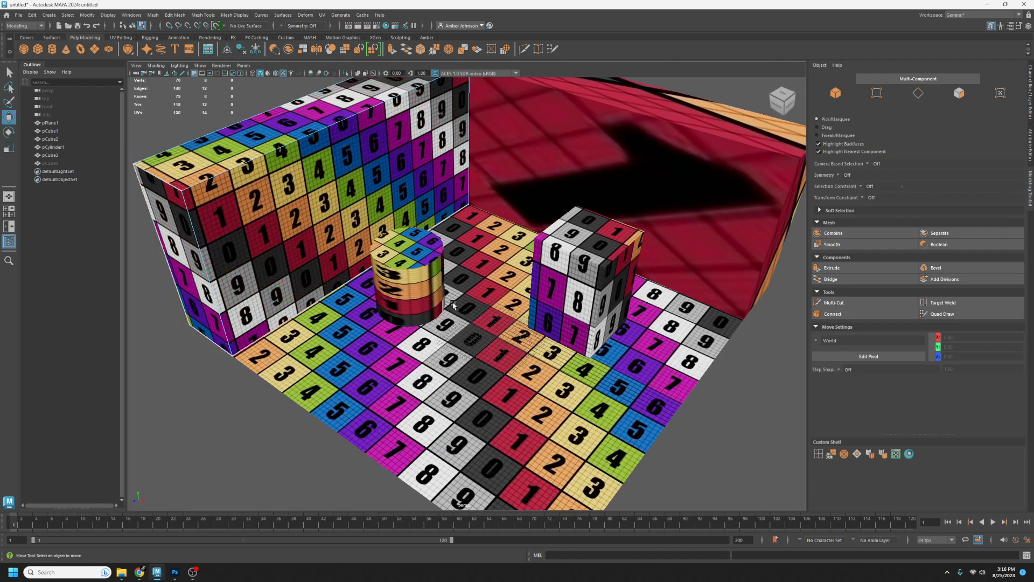
alt+middle_drag(530, 245, 555, 280)
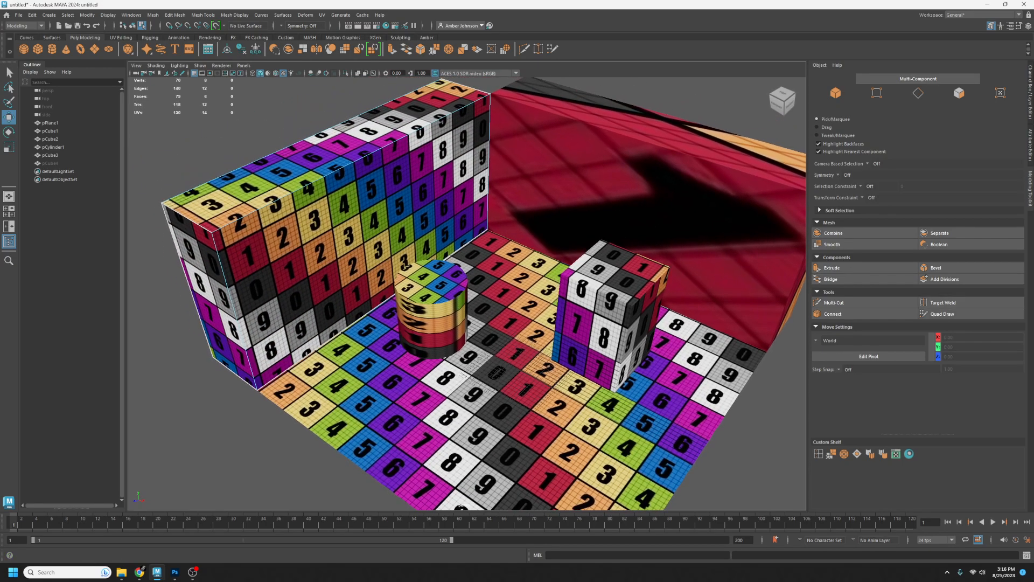
Move the wall's UV shell onto the checker texture tile, to about U 0.51, V 0.56.
drag(1033, 112, 637, 76)
click(724, 375)
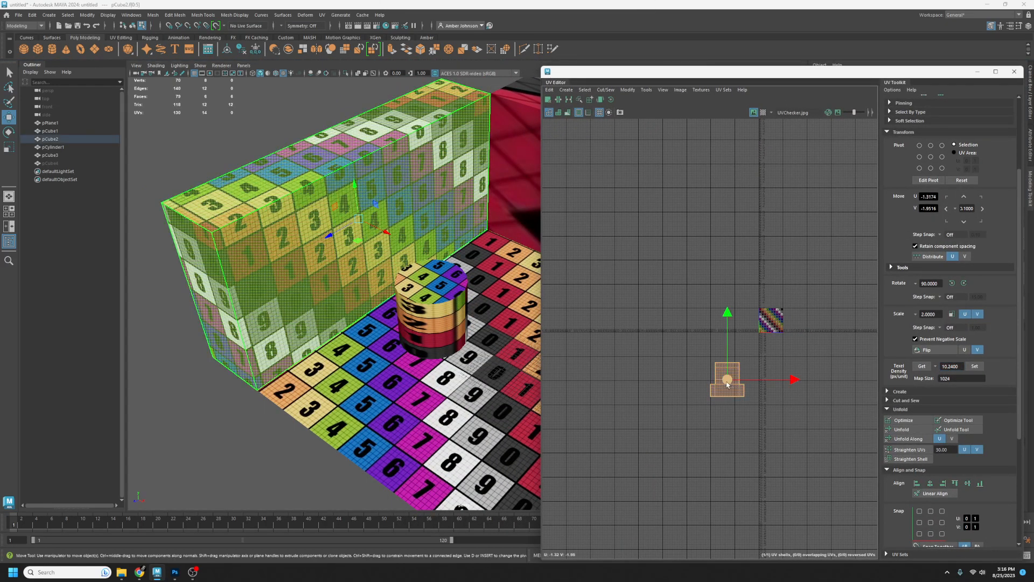
drag(727, 377, 795, 325)
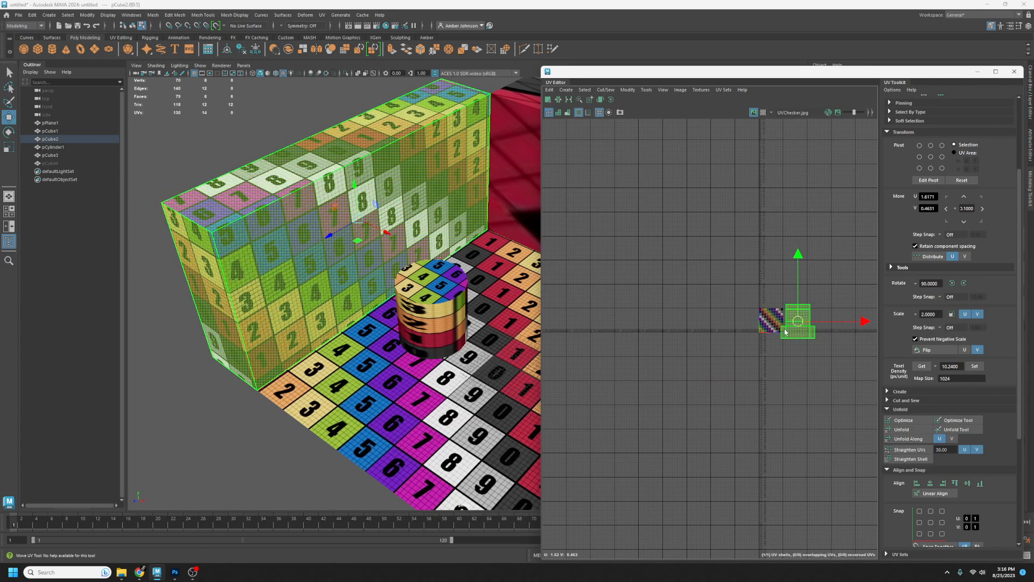
scroll(797, 323, up, 4)
scroll(797, 327, up, 3)
drag(797, 326, 704, 319)
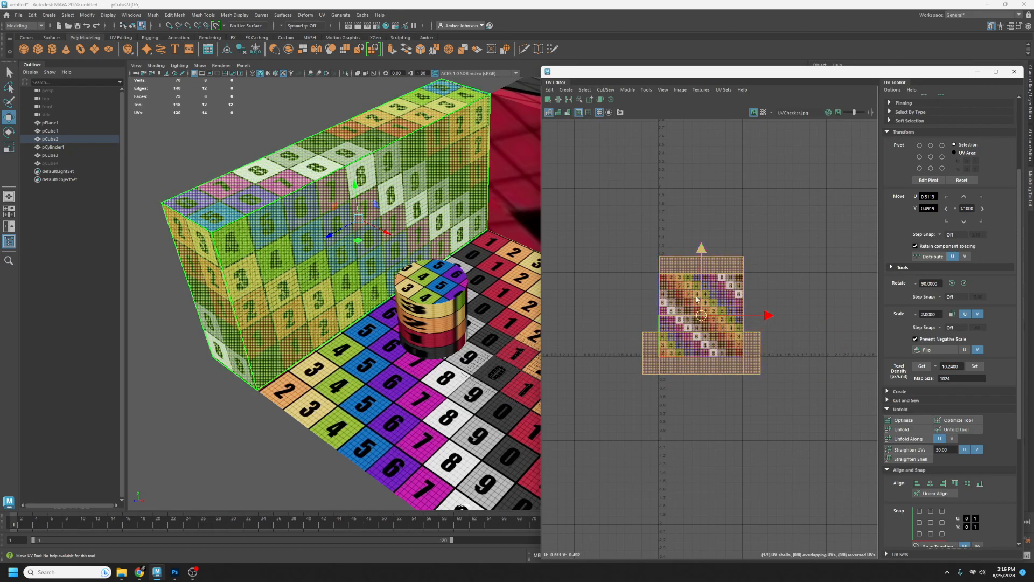
mouse_move(704, 317)
mouse_down()
mouse_move(731, 315)
mouse_move(703, 312)
mouse_up()
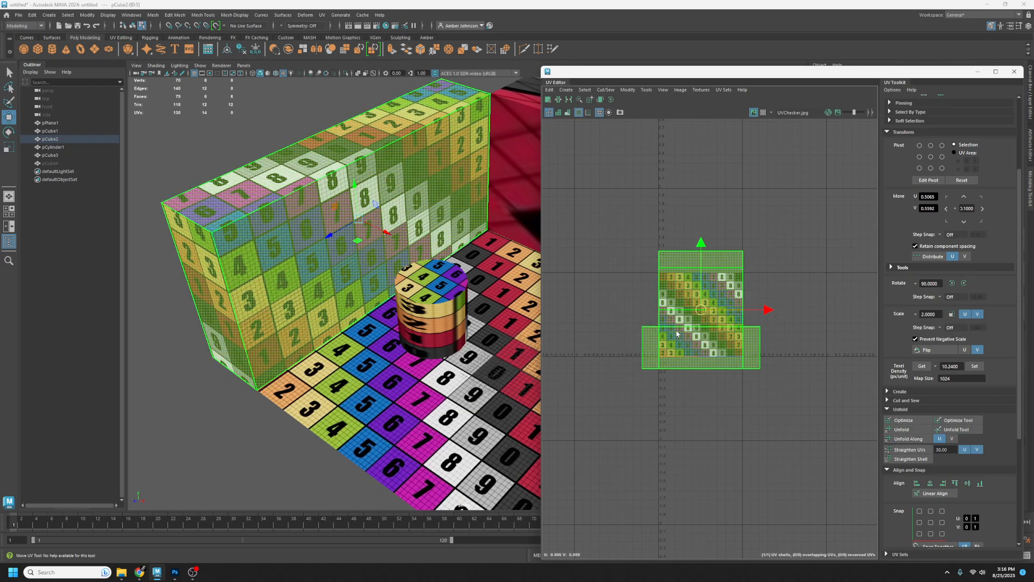
Move the floor's UV shell over the checker texture tile.
click(409, 391)
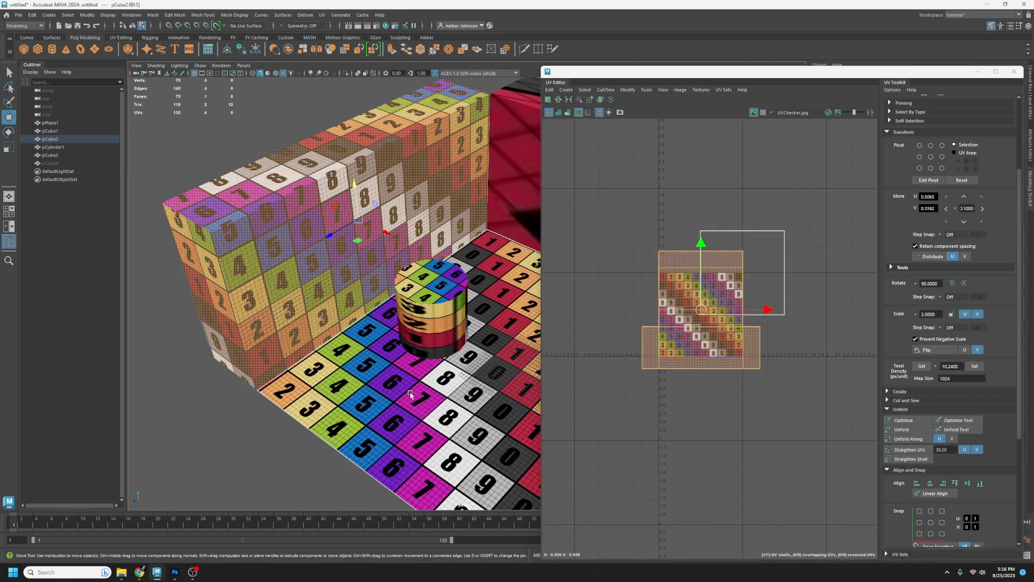
drag(699, 312, 662, 335)
click(743, 274)
drag(743, 274, 700, 315)
Shift the wall's UV shell to about U 0.50, V 0.70 so its checker squares line up with the floor's edge.
click(369, 249)
click(666, 331)
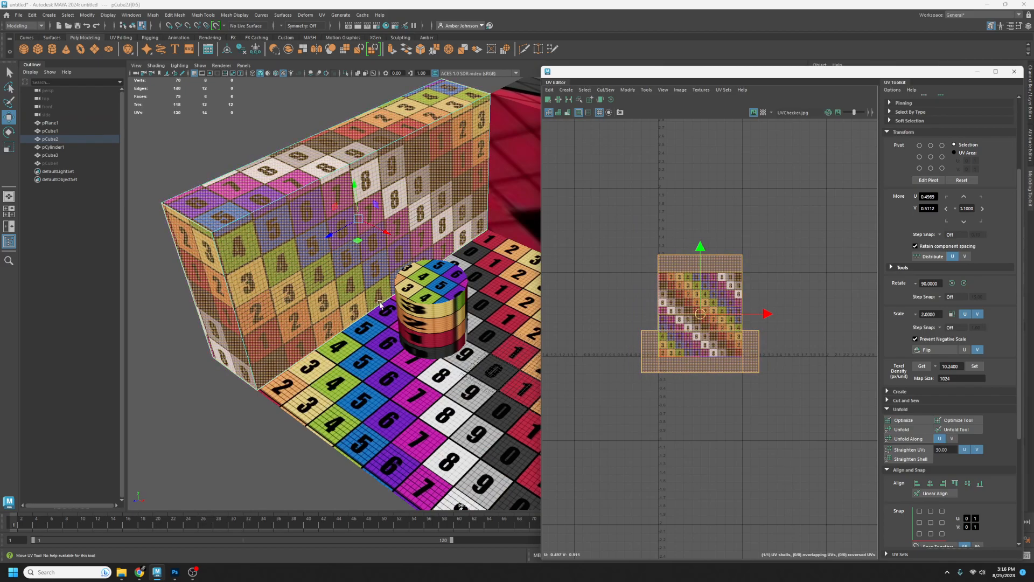
drag(699, 248, 699, 238)
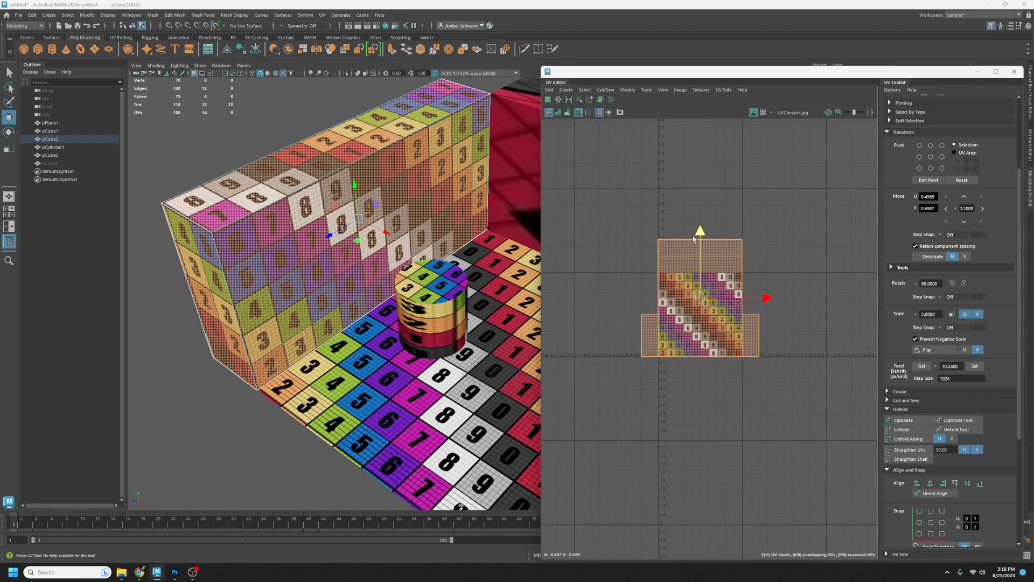
drag(768, 297, 770, 297)
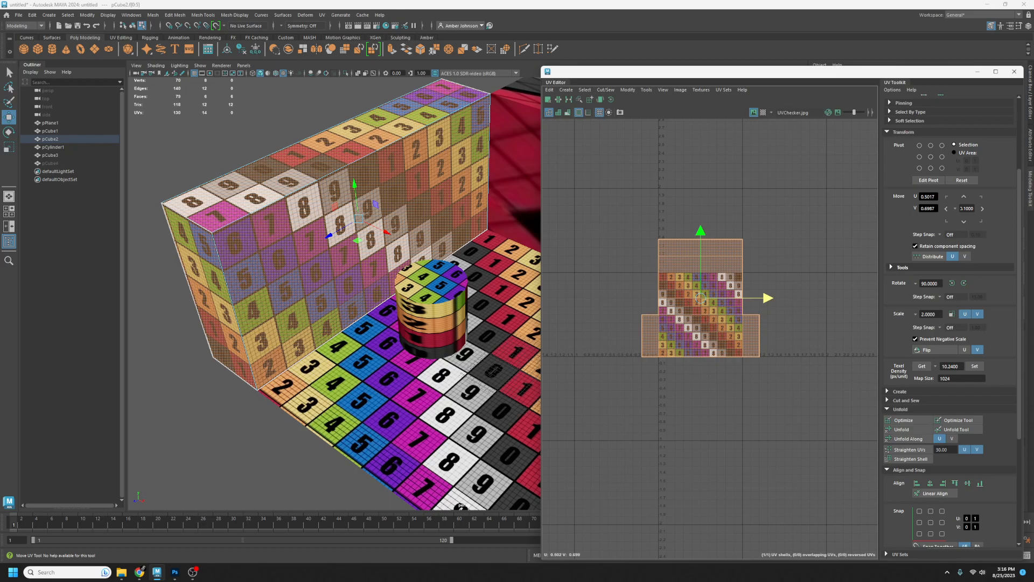
Switch to Photoshop and create a new blank 750 x 330 px document.
key(alt+Tab)
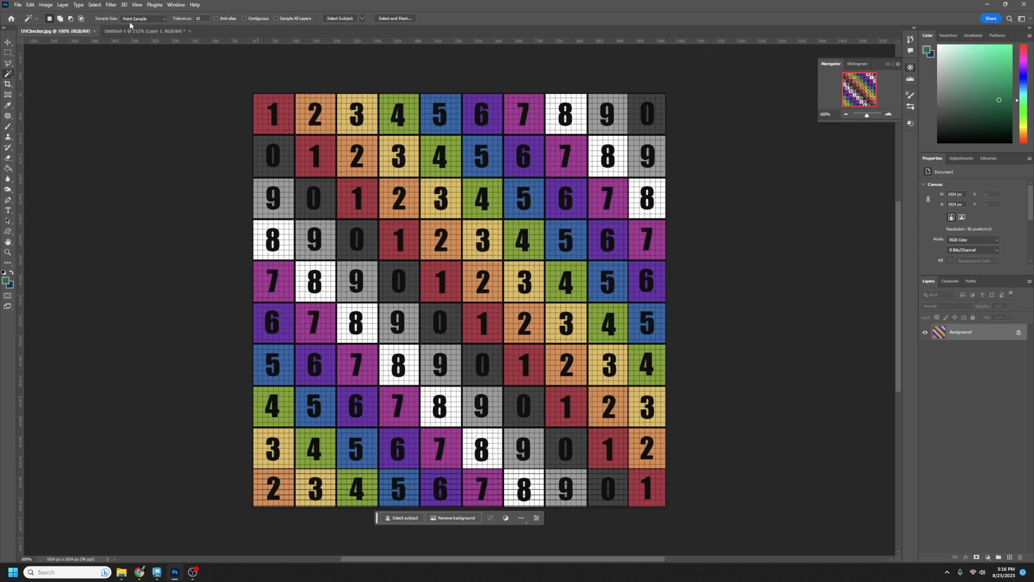
click(18, 5)
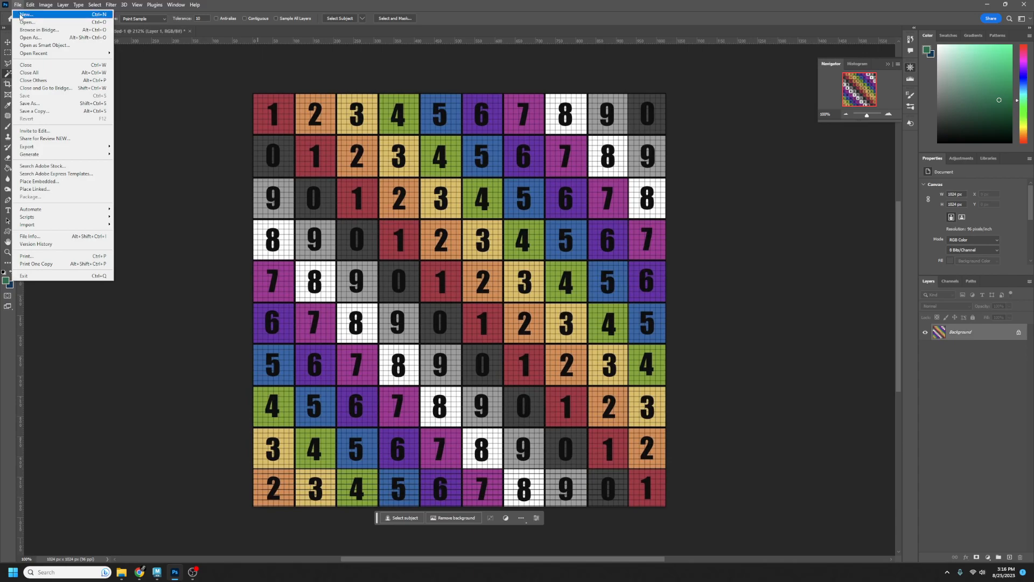
click(33, 15)
click(668, 346)
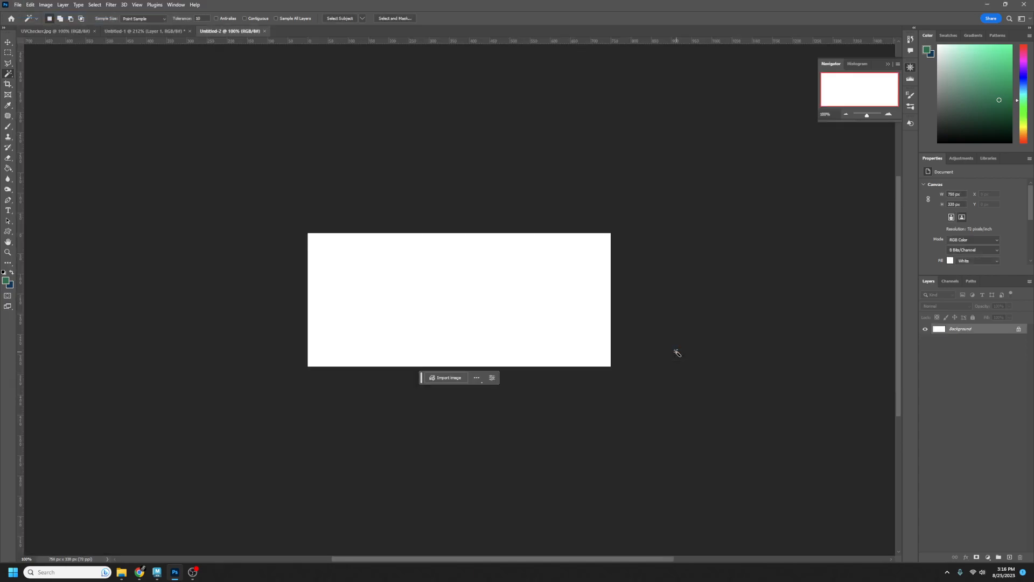
Swap the foreground and background colours and activate the Type tool.
key(alt+Tab)
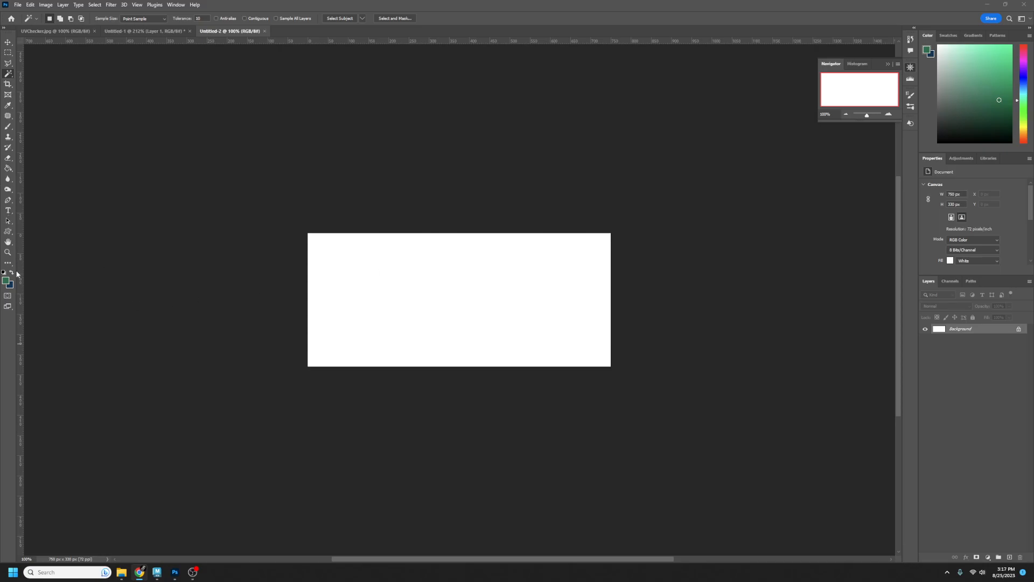
key(alt+Tab)
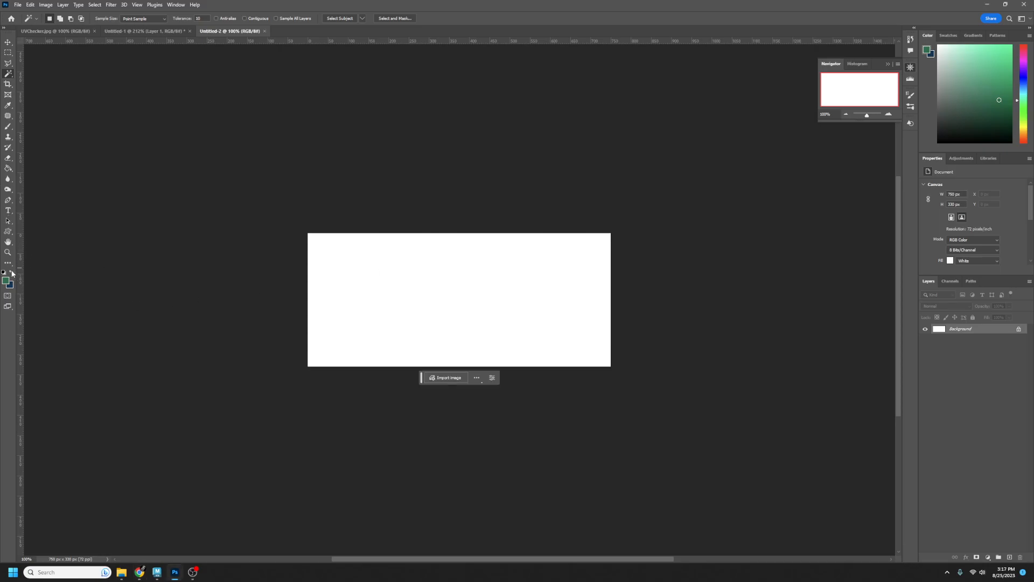
click(12, 272)
click(8, 210)
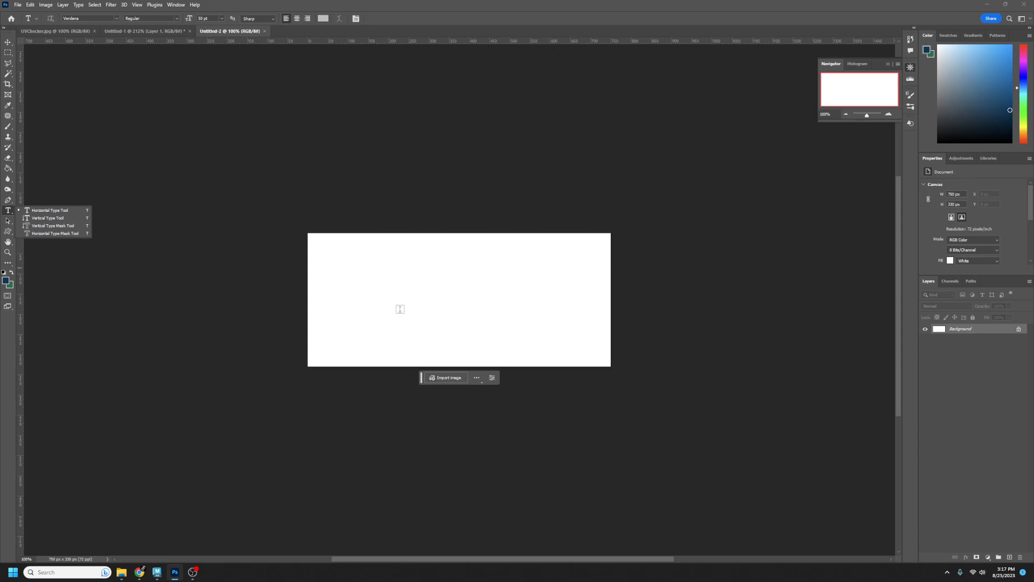
Add the text "1024" in the left part of the canvas and colour it black (000000).
click(338, 293)
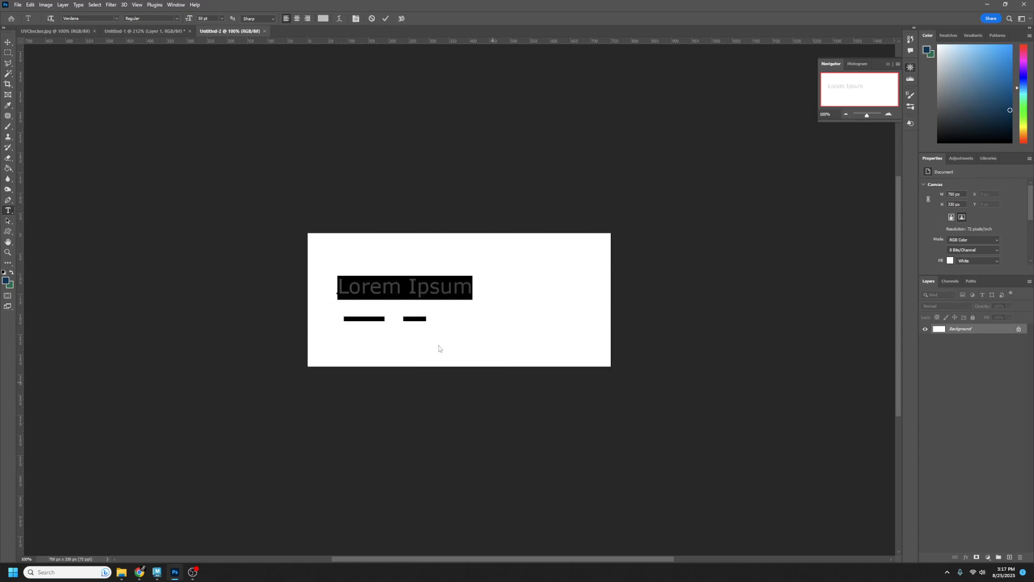
text(10)
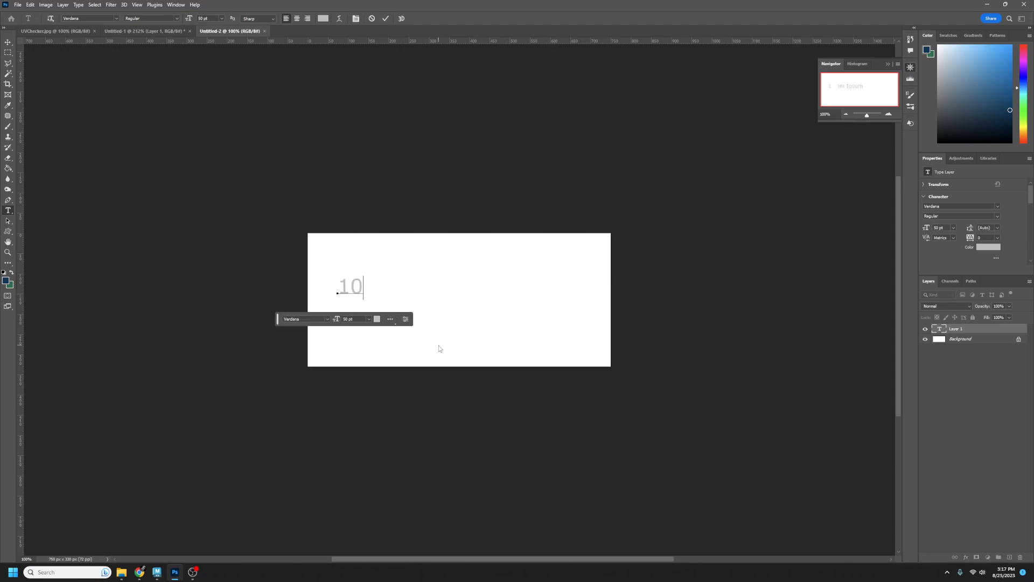
text(24)
key(ctrl+a)
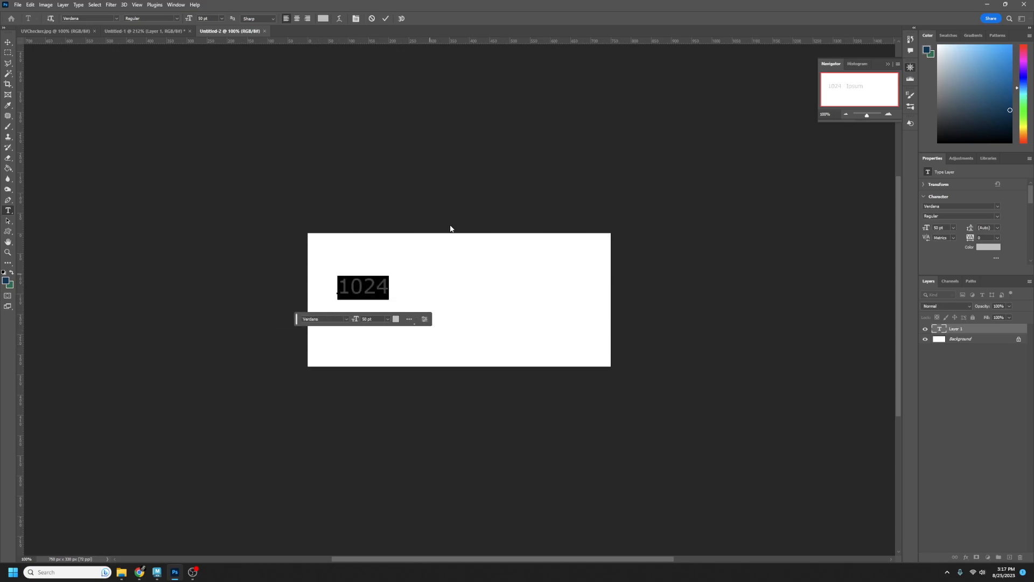
click(322, 20)
drag(688, 197, 642, 233)
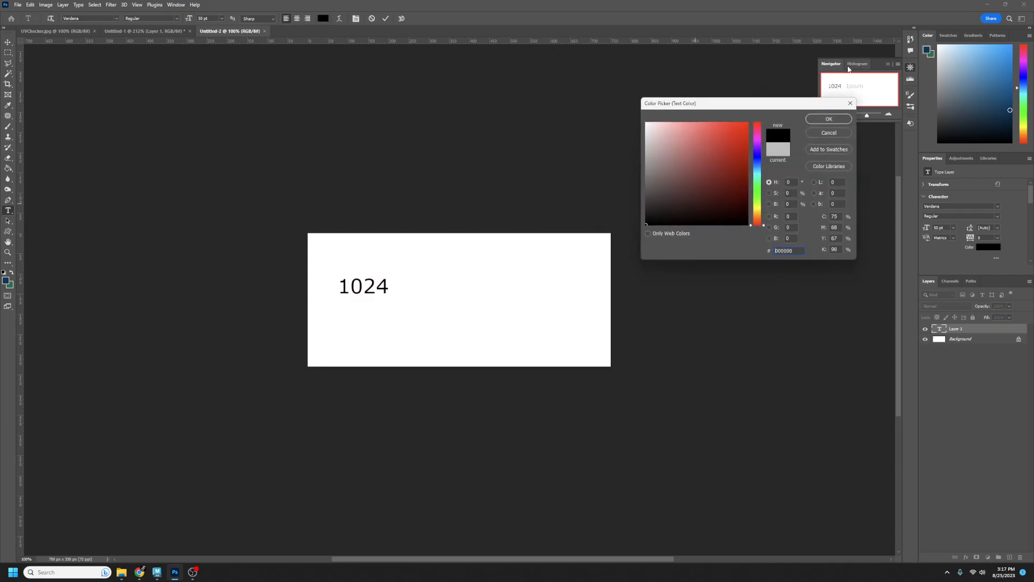
click(840, 120)
Extend the black text so the line reads "1024px / 100cm = 10.24px/cm".
click(390, 281)
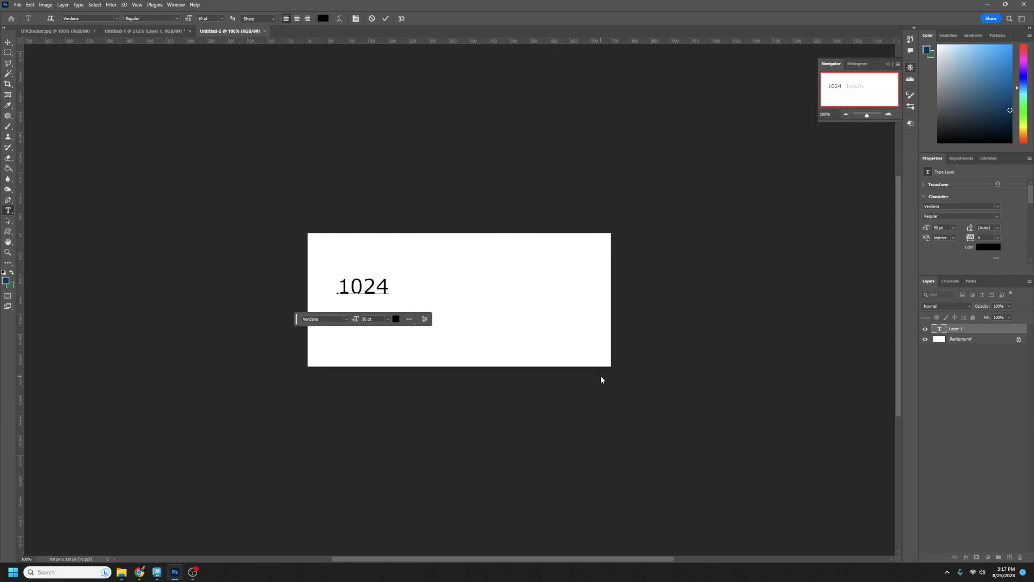
text(px)
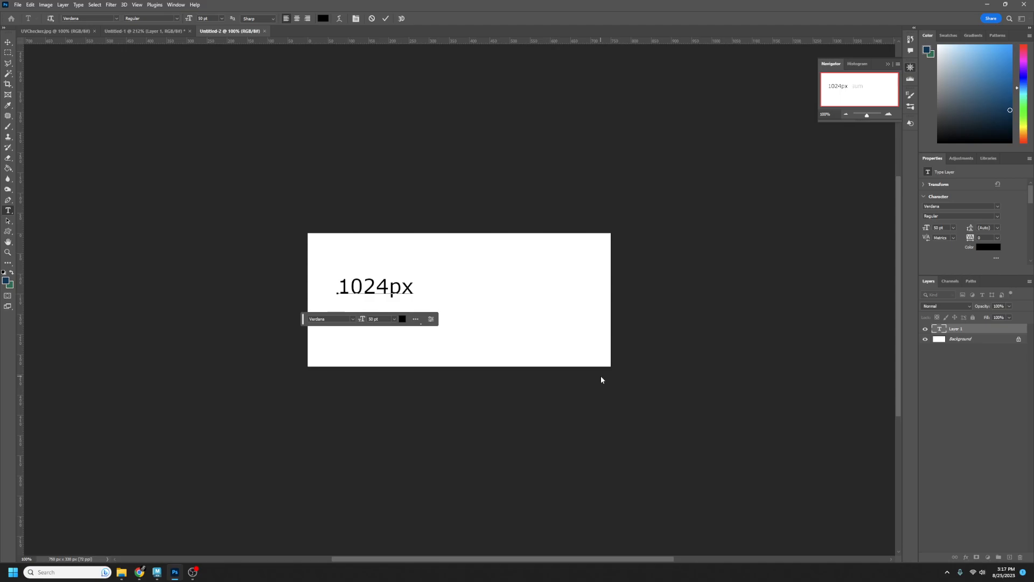
text( / 100cm)
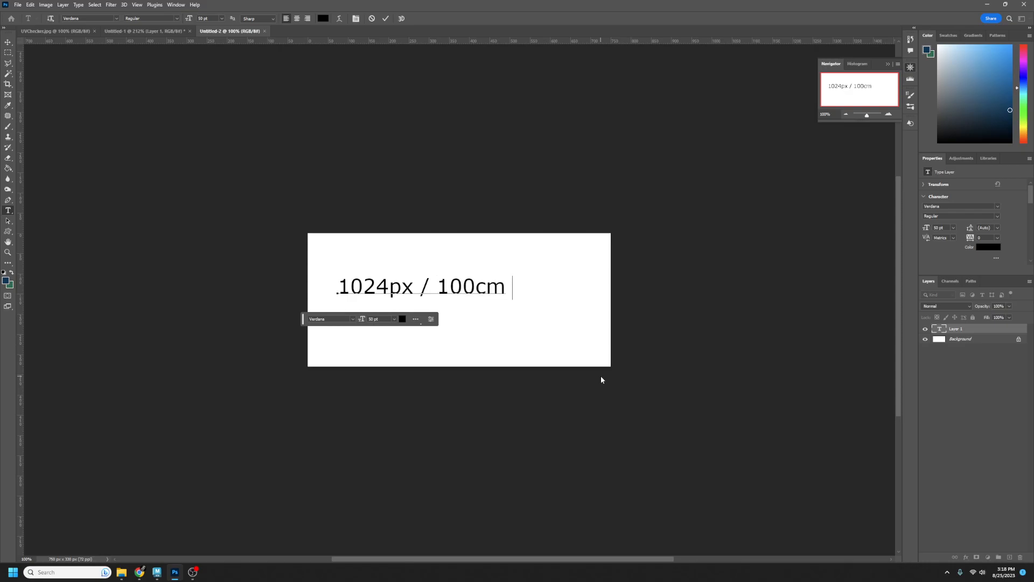
text( = 1)
key(BackSpace)
text(0.24p )
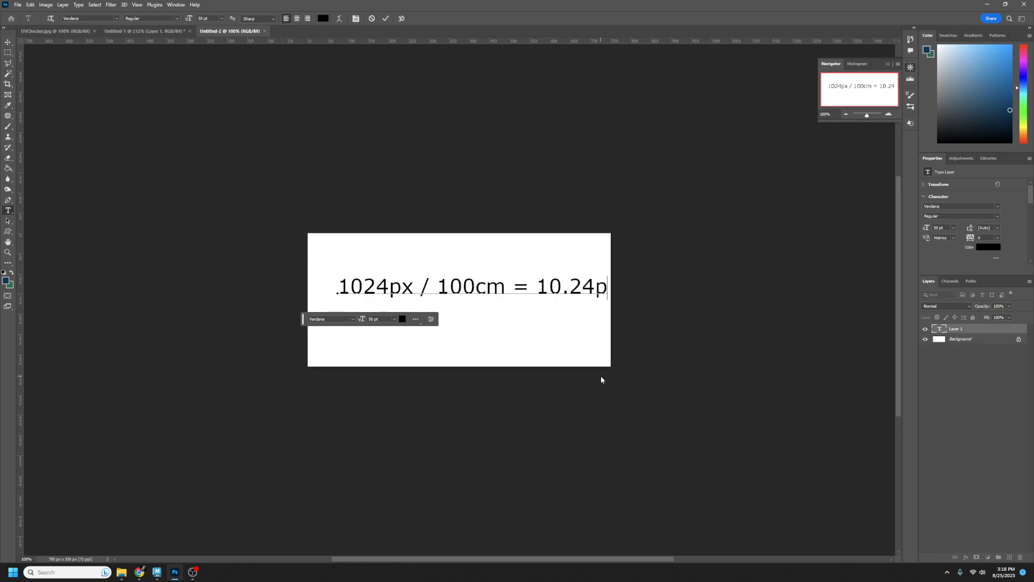
text(/cm)
Move the formula text to the canvas's left edge and reduce its font size to 30 pt.
click(8, 42)
drag(374, 291, 866, 285)
click(8, 210)
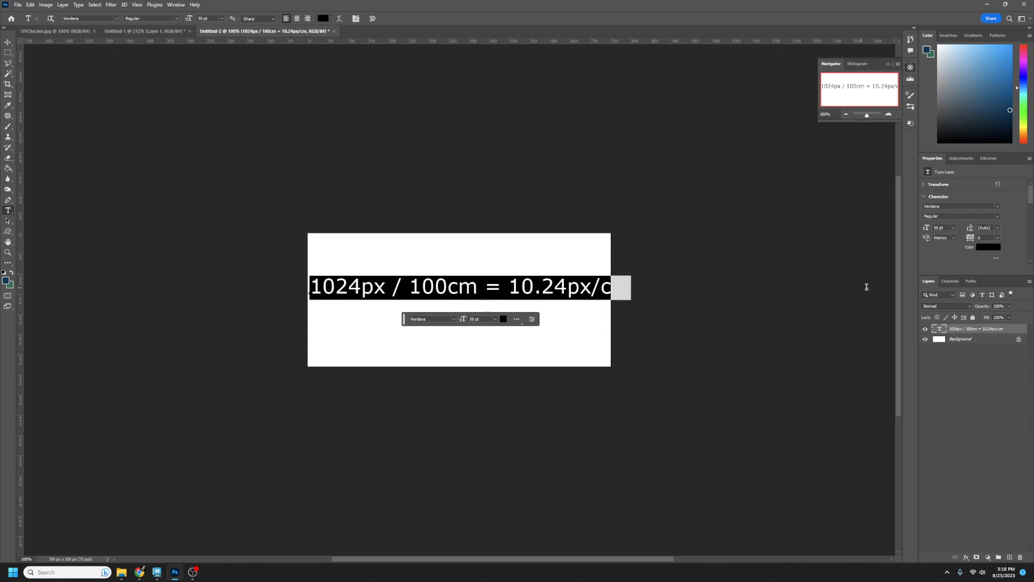
click(222, 19)
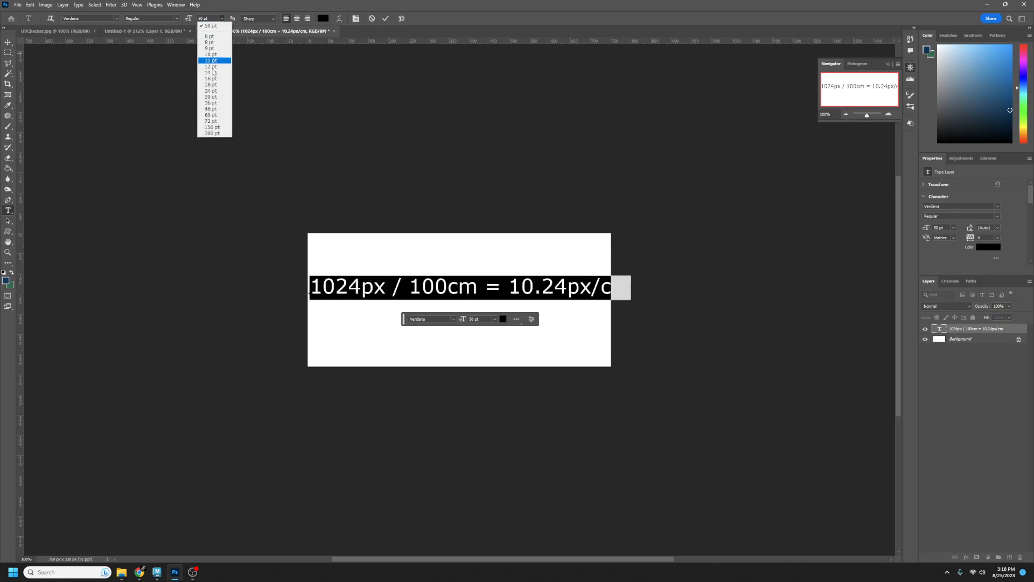
click(219, 109)
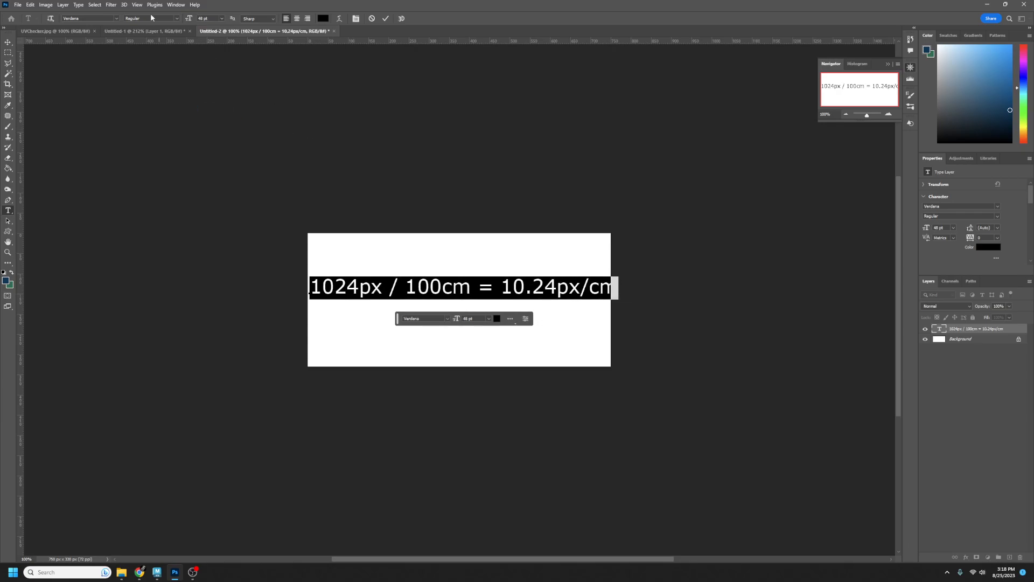
click(221, 19)
click(213, 99)
click(337, 155)
Add a second text line "2048 / 100 = 20.48px/cm" below the first formula.
drag(865, 117, 869, 116)
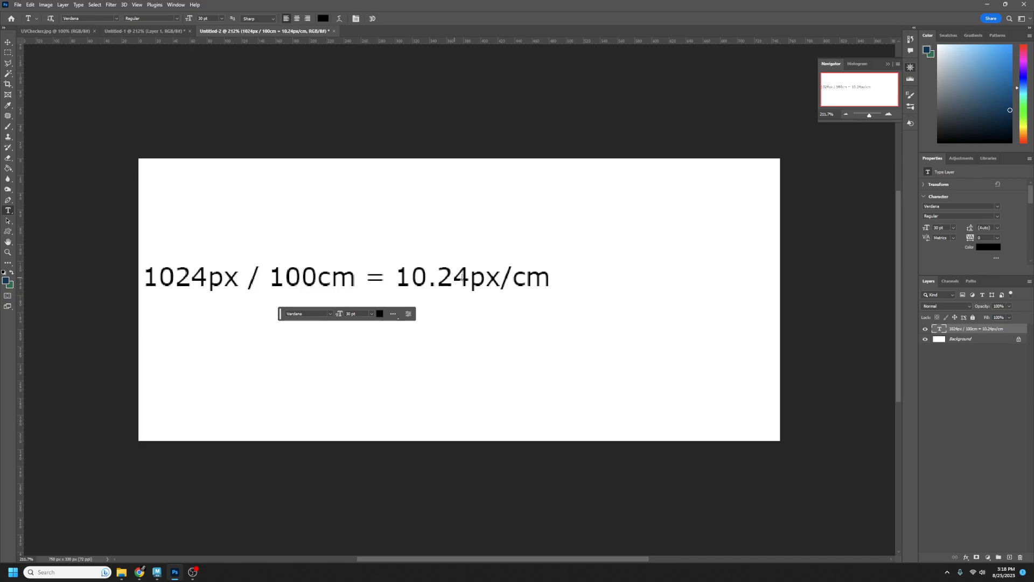
click(161, 379)
text(20 )
text(8 / 100)
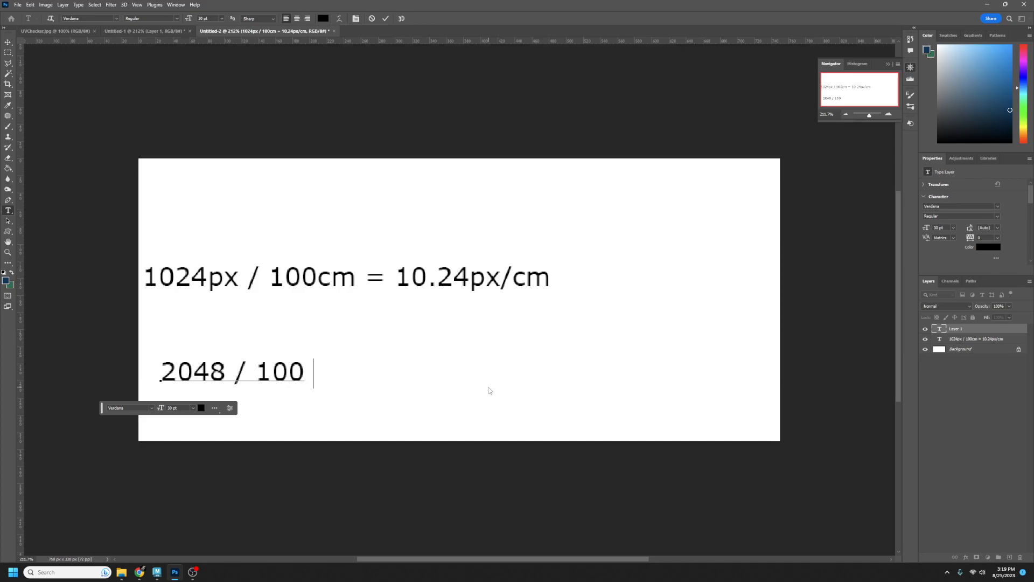
text(=)
text(.48px/)
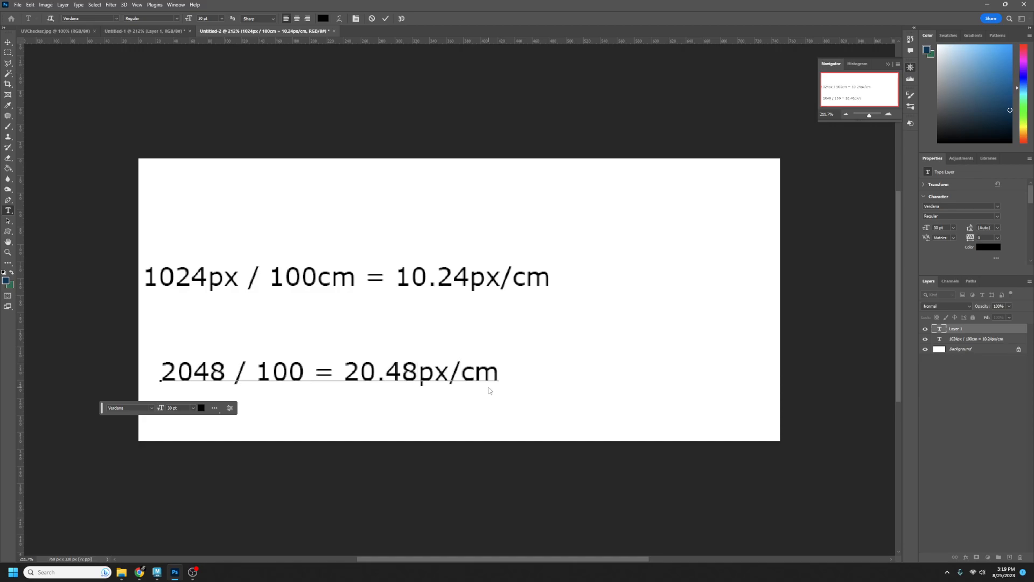